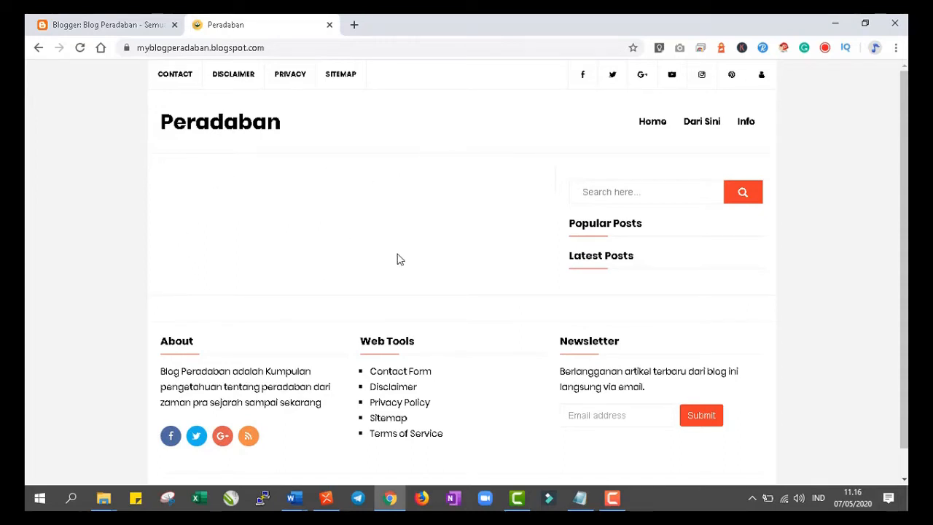
# Step: Create a new post in Blog Peradaban and set its editor to Compose mode
pyautogui.click(114, 25)
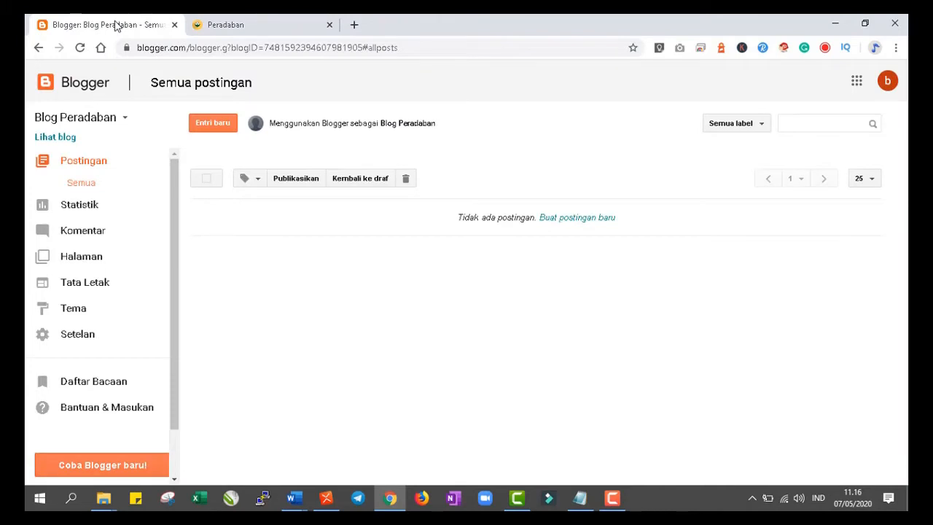
pyautogui.click(92, 168)
pyautogui.click(219, 130)
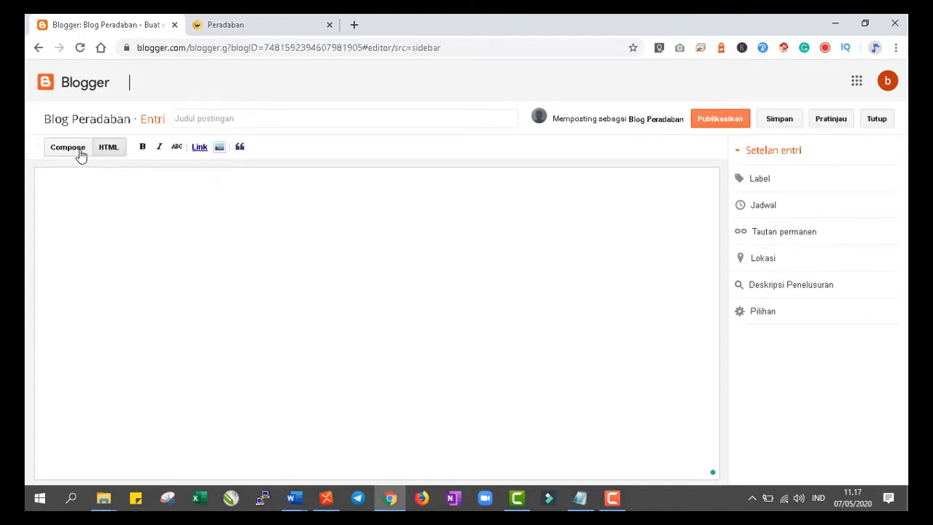
pyautogui.click(77, 149)
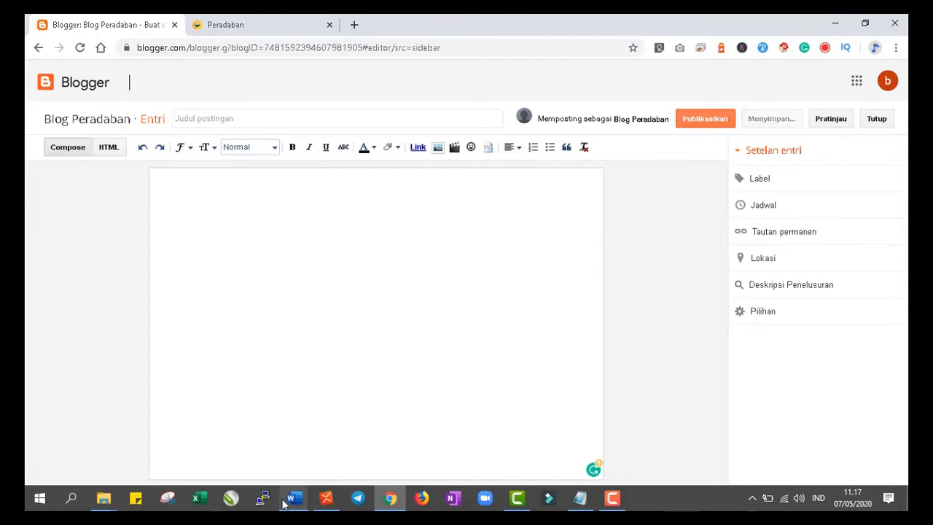
# Step: Switch to the "artikel 1" document in Word and copy its title line, "Tips Mengisi Kelas Inspirasi Profesi Wartawan"
pyautogui.moveTo(294, 499)
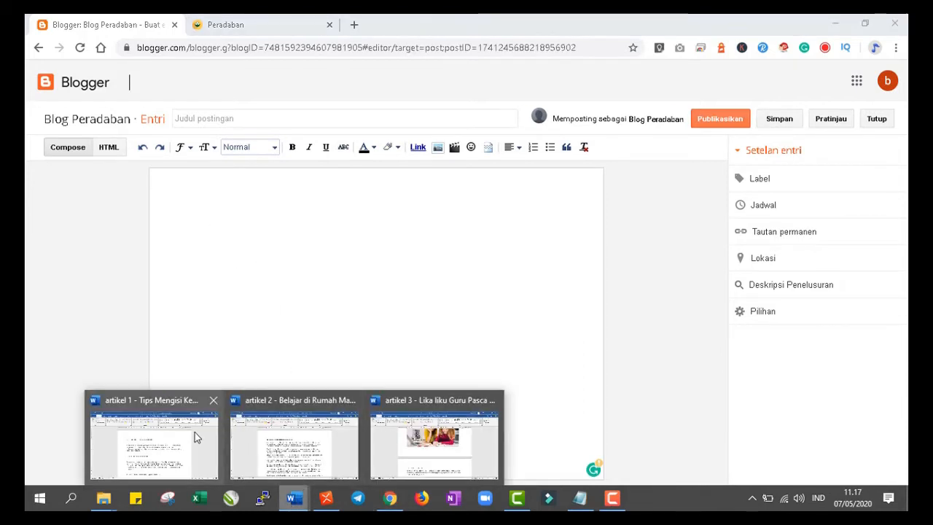
pyautogui.moveTo(192, 432)
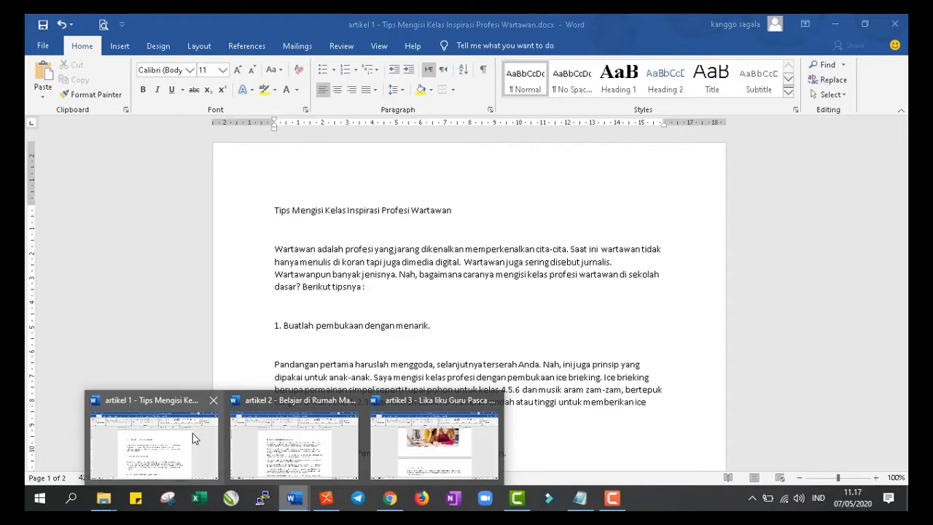
pyautogui.moveTo(260, 430)
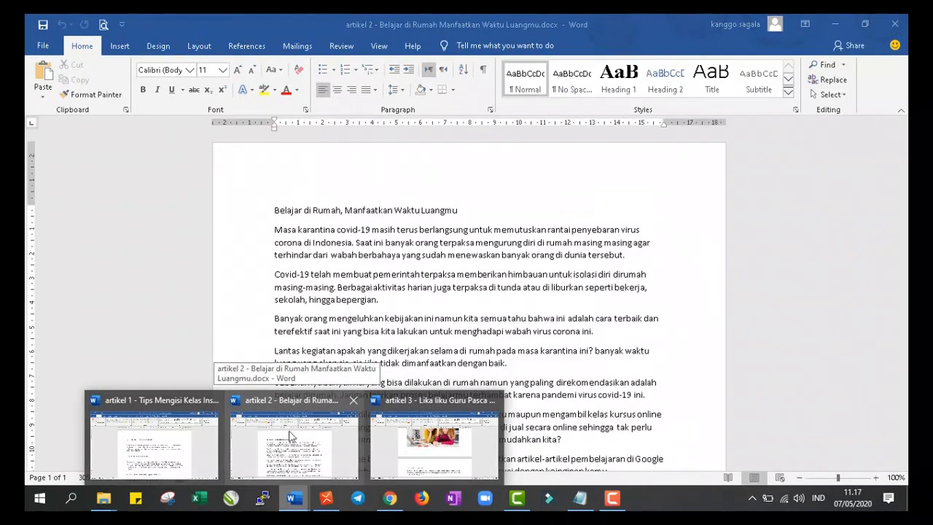
pyautogui.moveTo(428, 445)
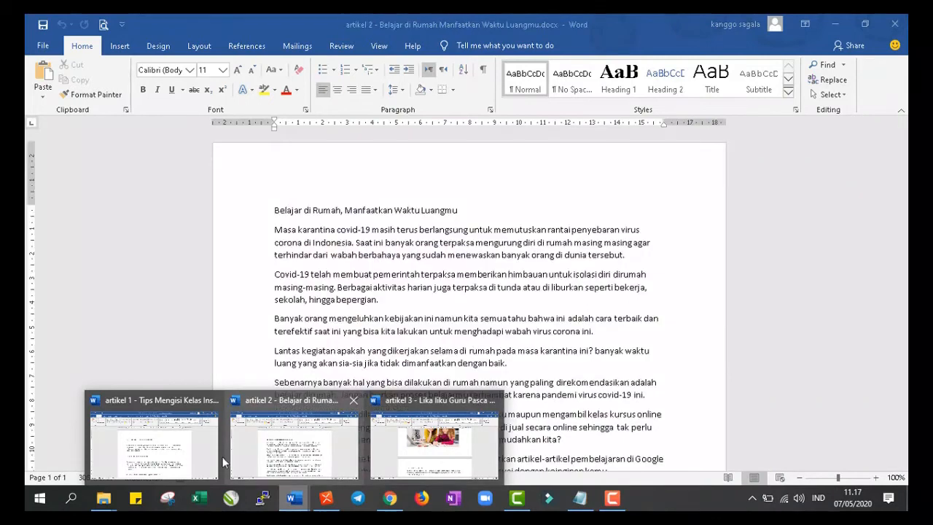
pyautogui.click(173, 449)
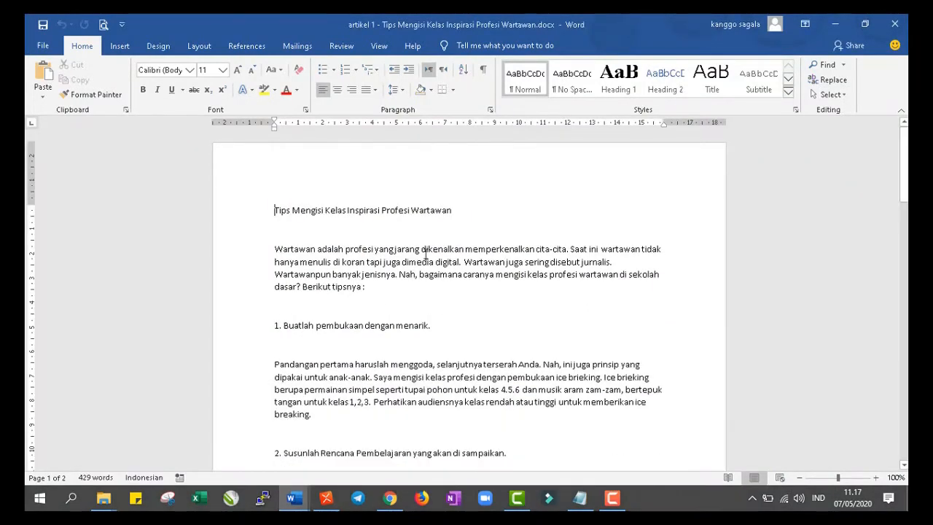
pyautogui.moveTo(283, 210); pyautogui.dragTo(445, 211)
pyautogui.rightClick(448, 212)
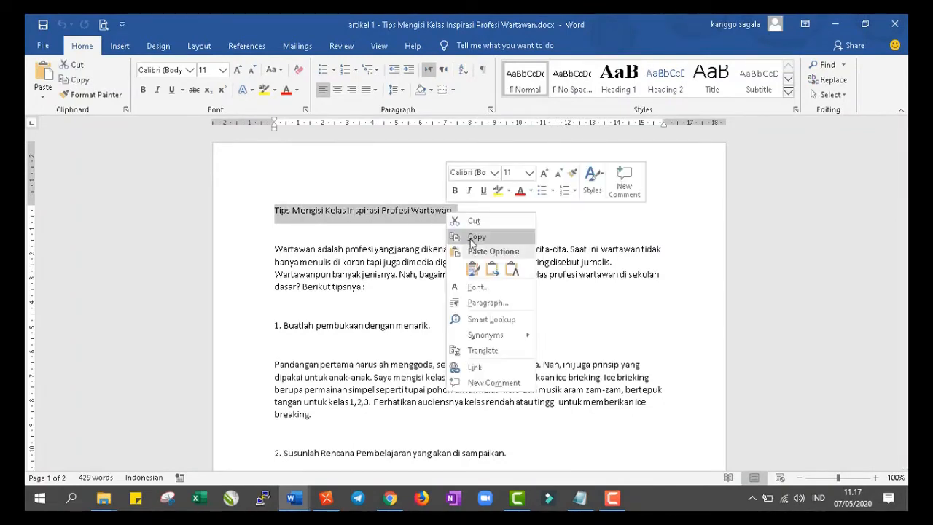
pyautogui.click(476, 236)
# Step: Return to the Blogger post in Chrome and paste the copied line as the post title
pyautogui.click(389, 499)
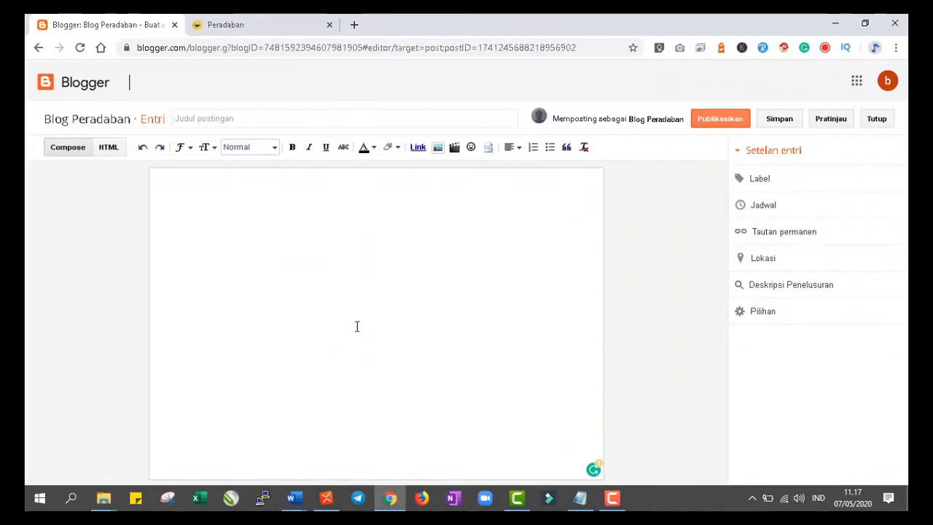
pyautogui.click(260, 118)
pyautogui.rightClick(260, 118)
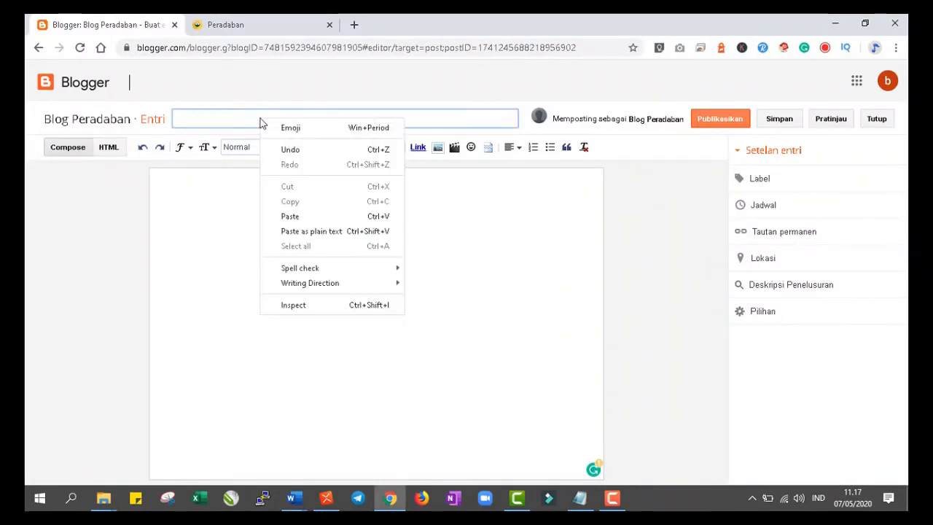
pyautogui.click(298, 215)
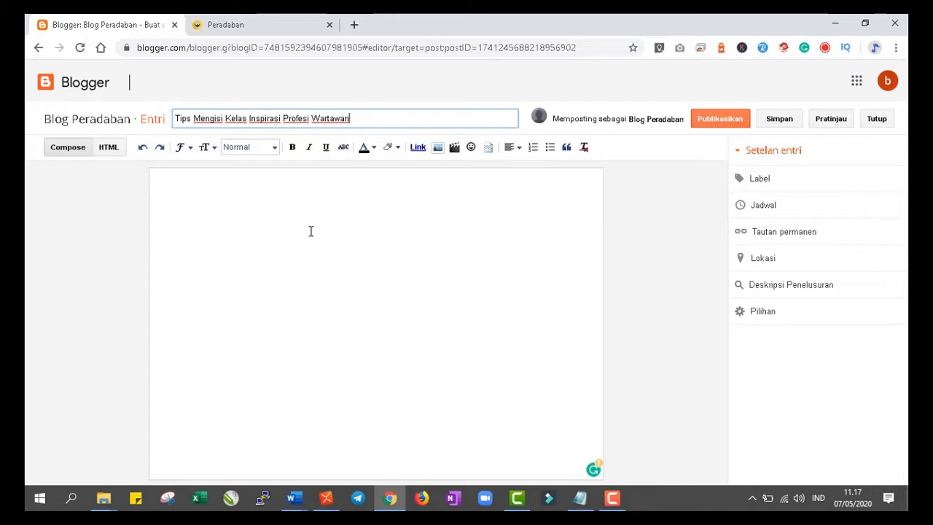
# Step: Switch back to "artikel 1" in Word and copy all the text below the title, from "Wartawan adalah profesi" to "tahun 2020."
pyautogui.click(294, 498)
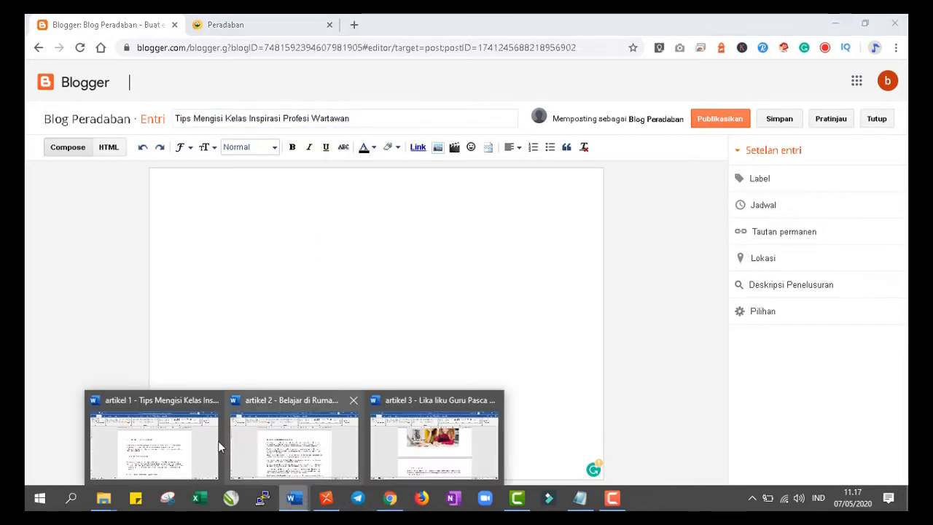
pyautogui.click(161, 444)
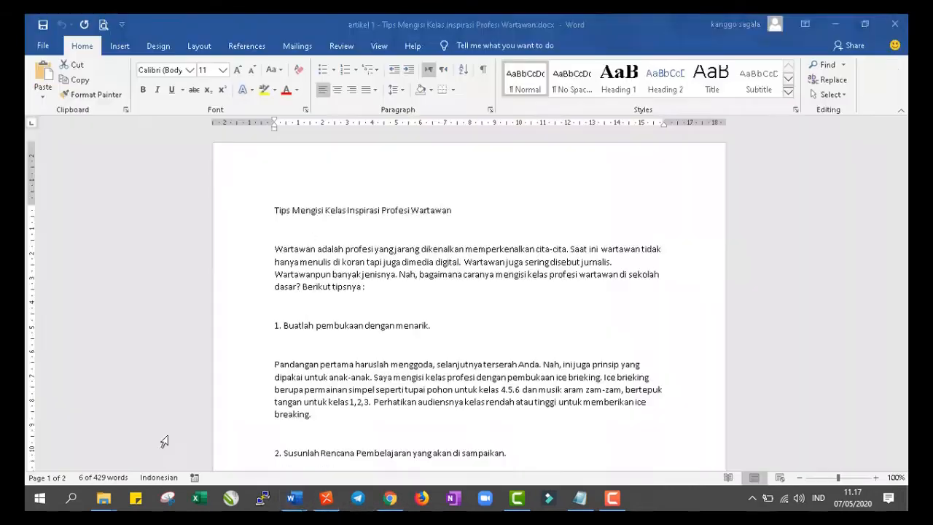
pyautogui.click(278, 250)
pyautogui.scroll(-3, 295, 248)
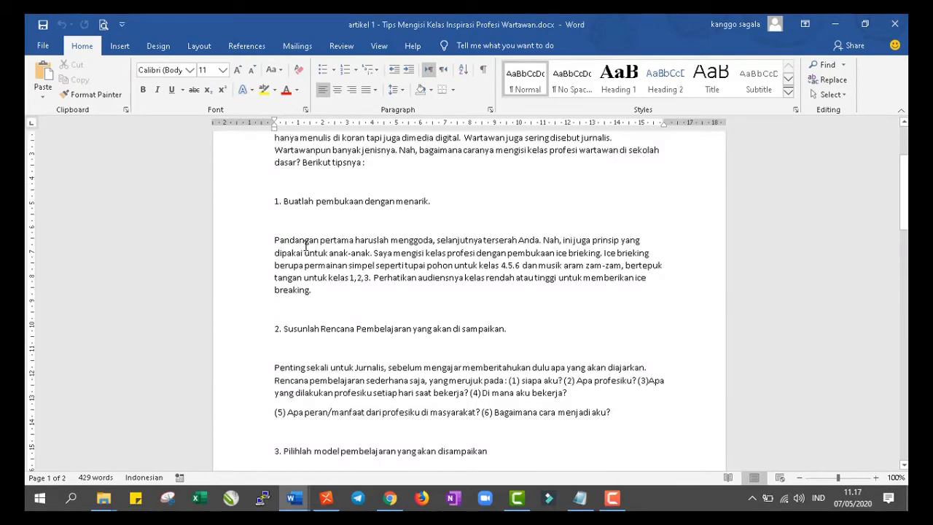
pyautogui.scroll(-15, 306, 246)
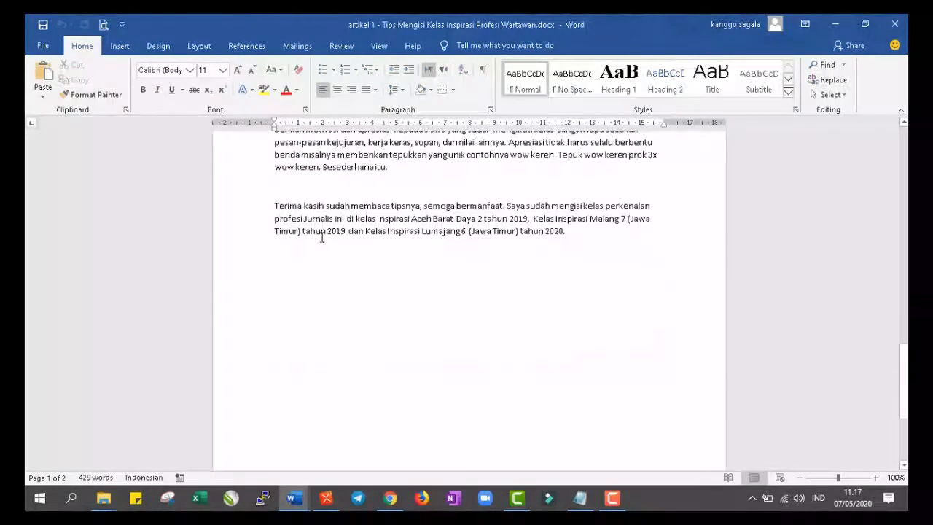
pyautogui.keyDown('shift'); pyautogui.click(571, 232); pyautogui.keyUp('shift')
pyautogui.scroll(-3, 531, 232)
pyautogui.scroll(3, 510, 211)
pyautogui.rightClick(511, 224)
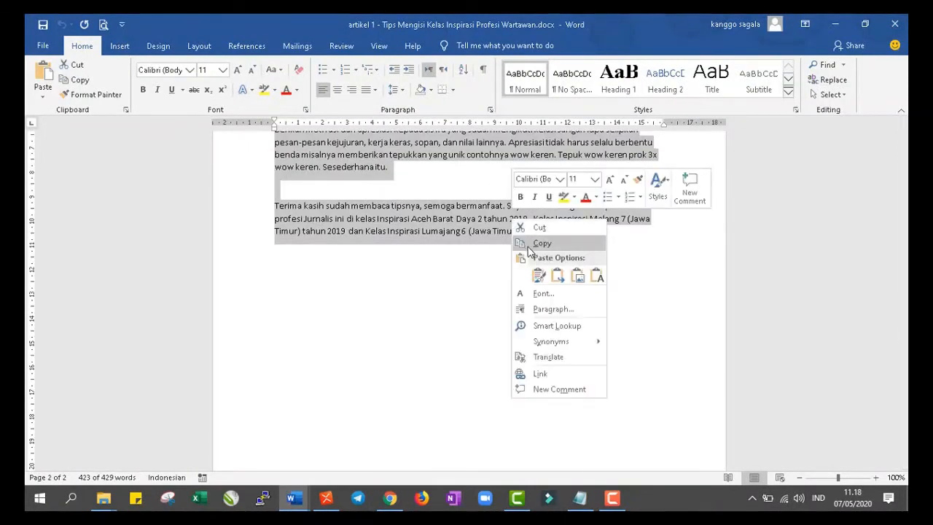
pyautogui.click(537, 246)
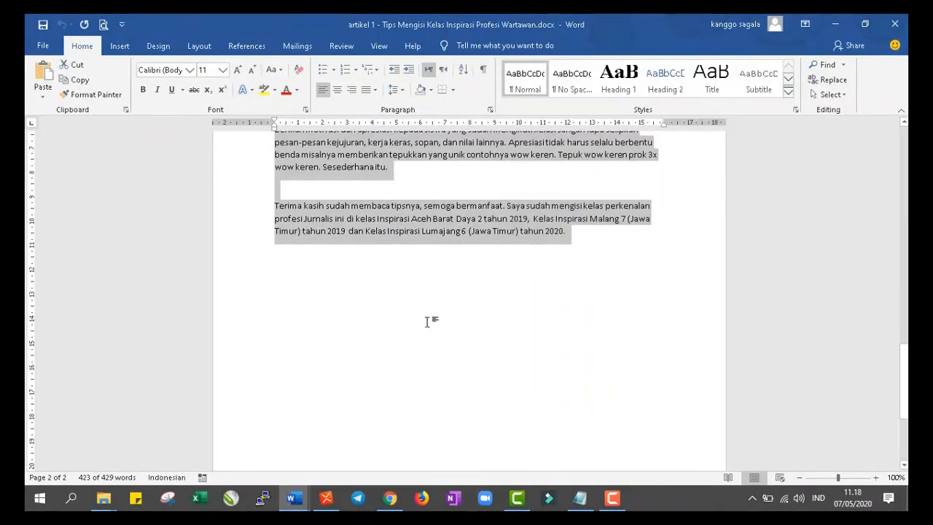
# Step: Return to the Blogger post in Chrome and paste the copied article text into the post body
pyautogui.click(391, 498)
pyautogui.click(210, 187)
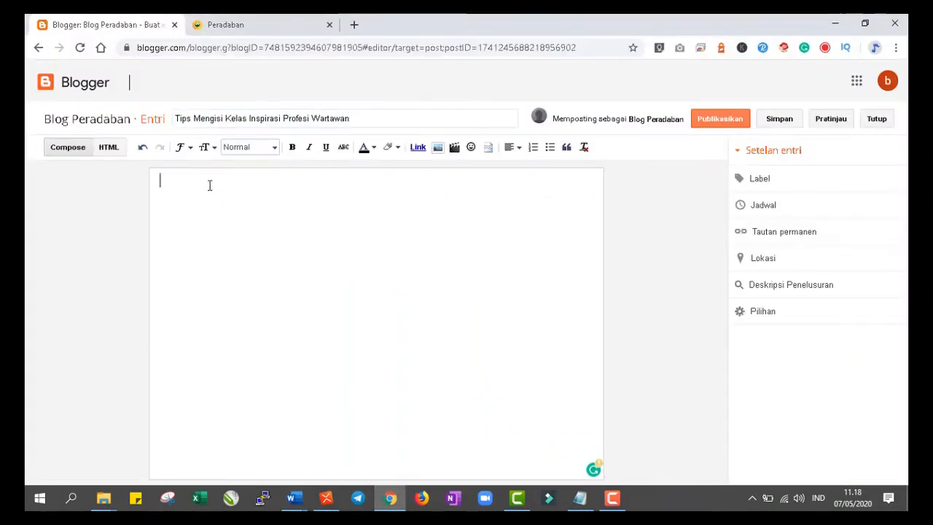
pyautogui.rightClick(209, 185)
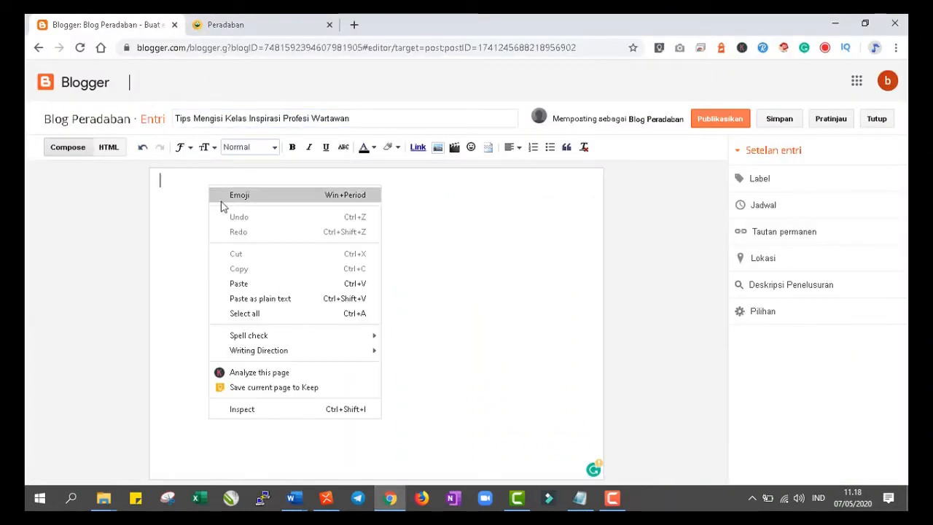
pyautogui.click(246, 287)
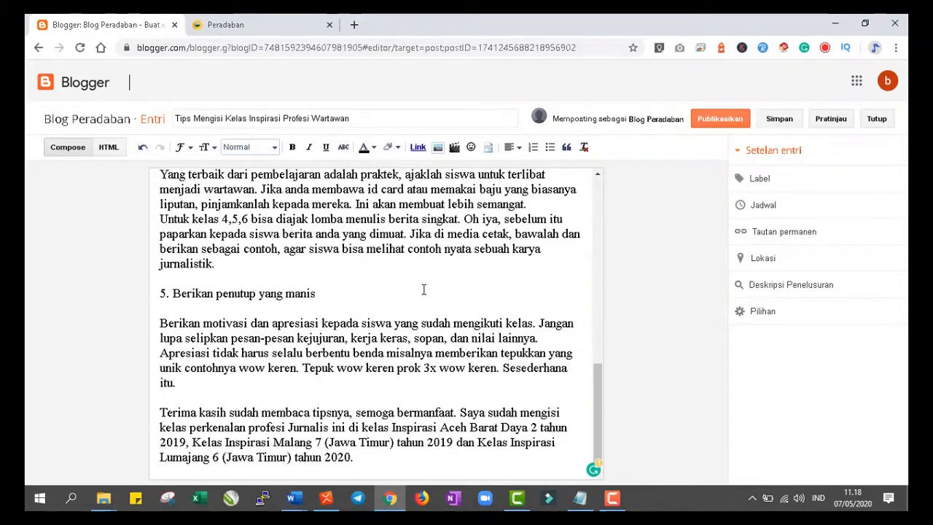
pyautogui.scroll(-1, 424, 289)
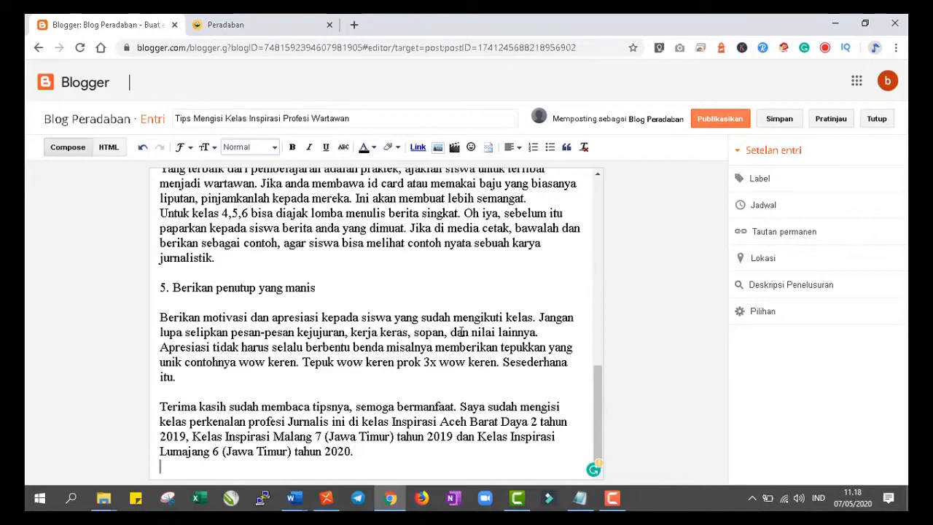
# Step: Remove the formatting from the entire body text of the post
pyautogui.moveTo(596, 425); pyautogui.dragTo(605, 218)
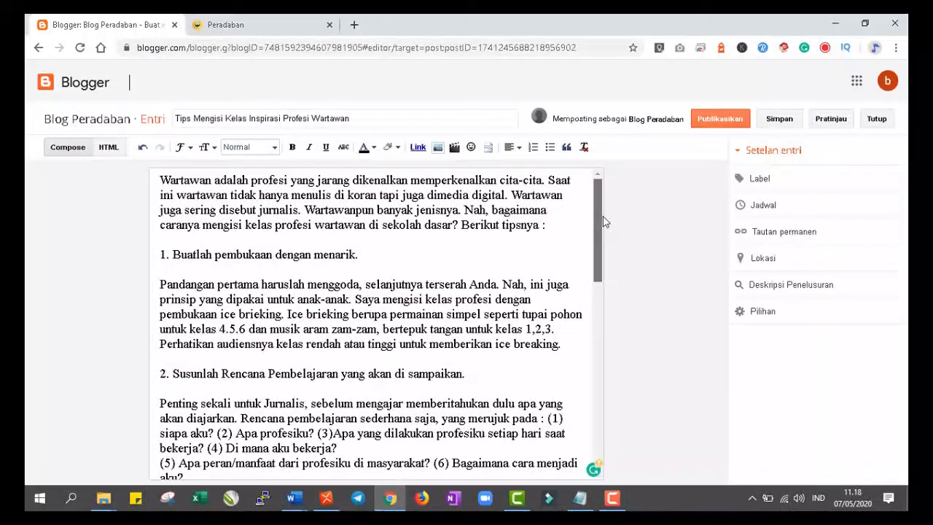
pyautogui.click(251, 210)
pyautogui.rightClick(252, 210)
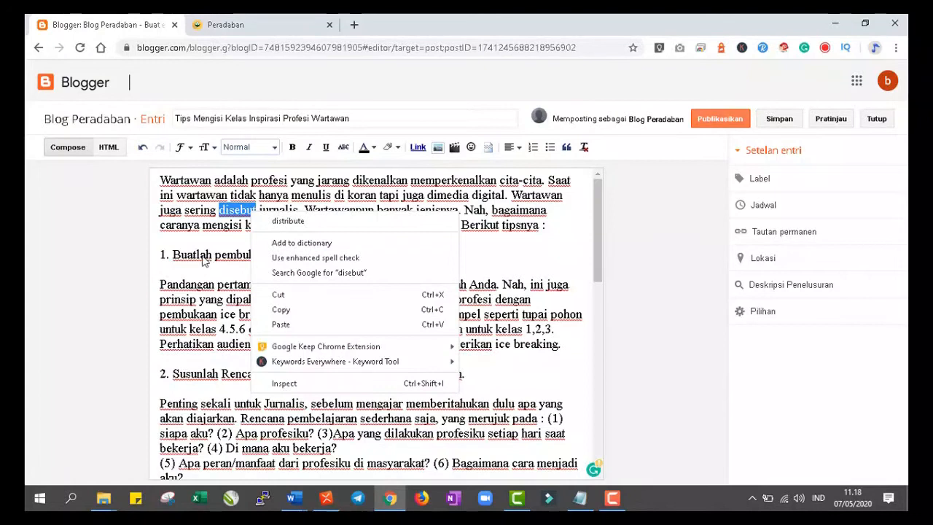
pyautogui.click(200, 226)
pyautogui.rightClick(208, 241)
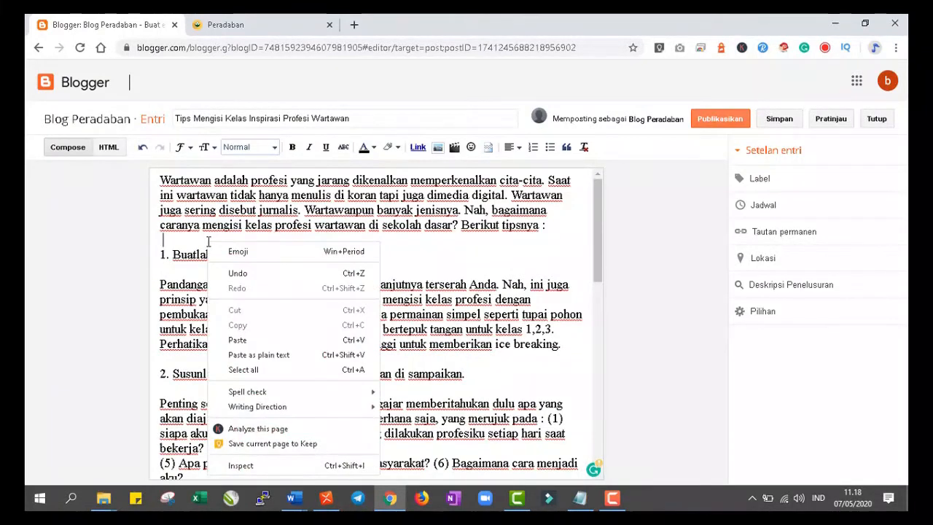
pyautogui.click(246, 370)
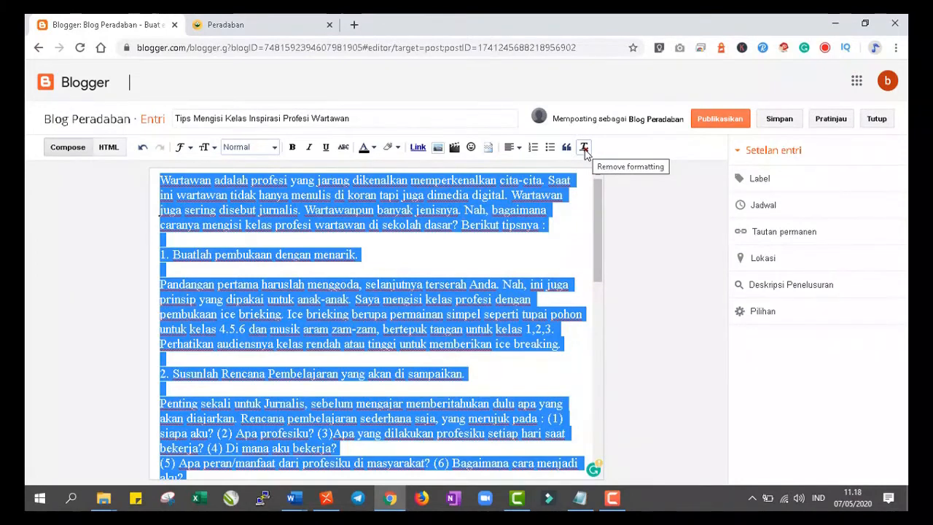
pyautogui.click(584, 149)
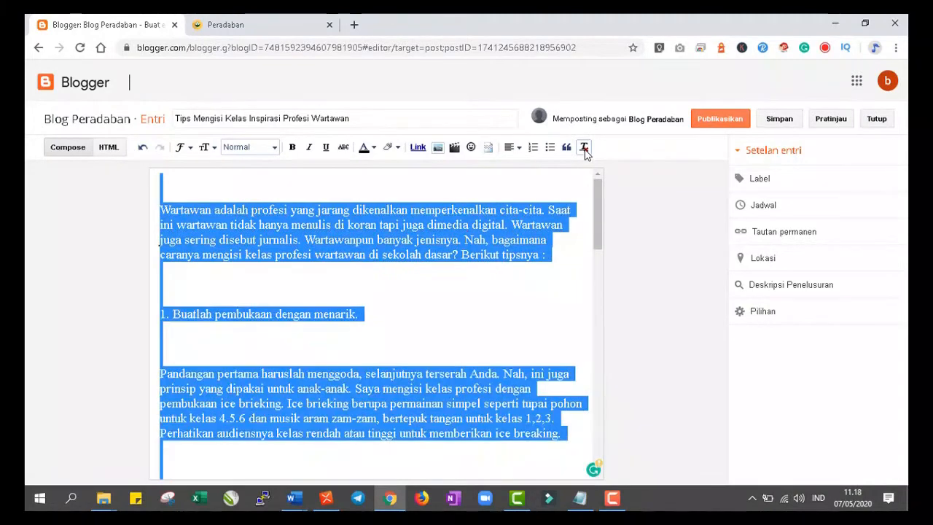
# Step: Delete the two blank lines above the opening paragraph of the post
pyautogui.click(554, 182)
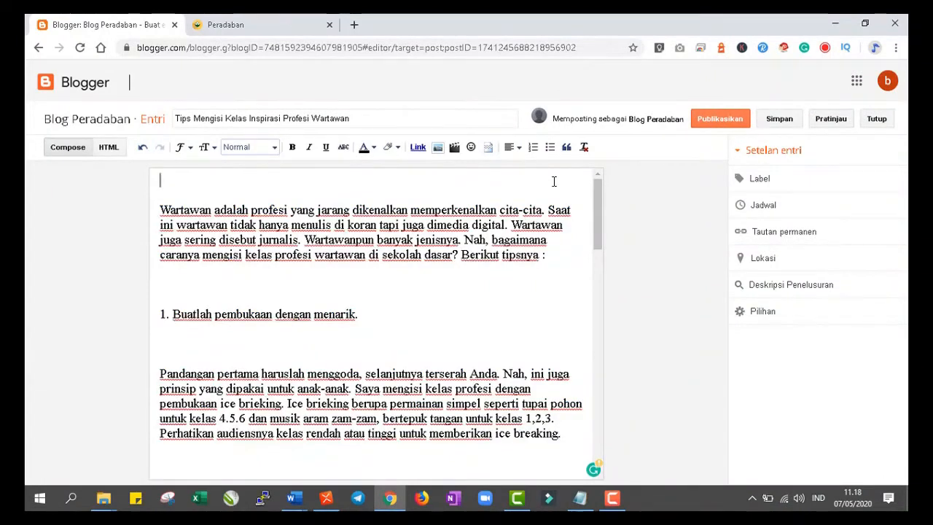
pyautogui.press('Delete')
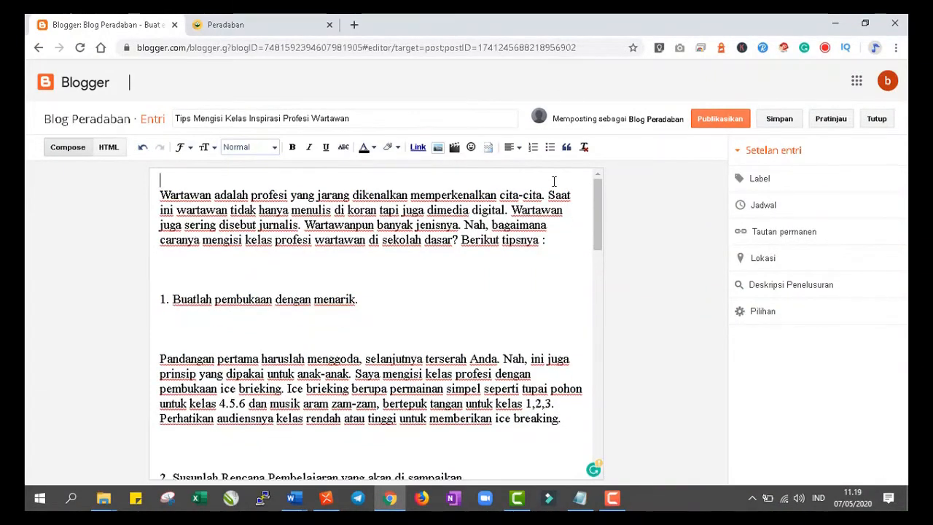
pyautogui.press('Delete')
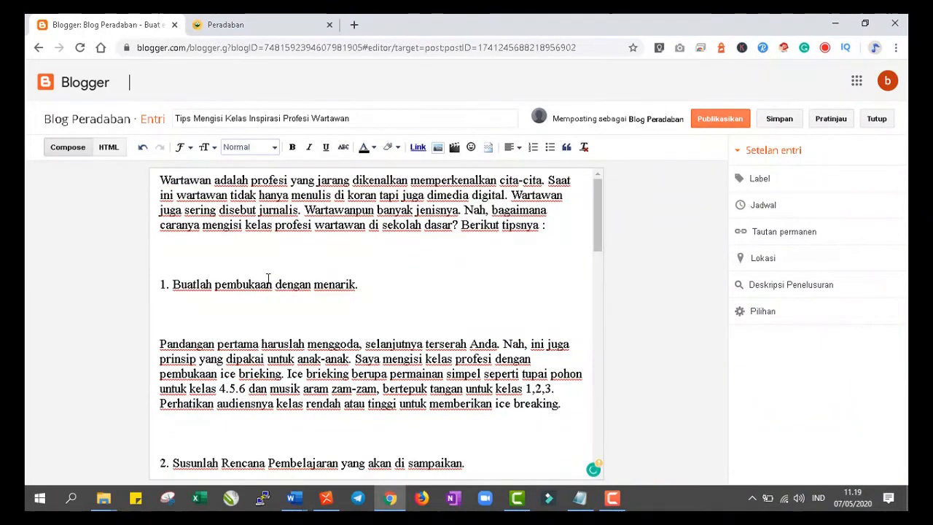
# Step: Delete the extra blank lines before and after the heading "1. Buatlah pembukaan dengan menarik."
pyautogui.click(185, 257)
pyautogui.press('Delete')
pyautogui.press('Delete')
pyautogui.click(172, 285)
pyautogui.press('Delete')
pyautogui.press('Delete')
# Step: Delete the extra blank lines before and after the heading "2. Susunlah Rencana Pembelajaran yang akan di sampaikan."
pyautogui.scroll(-2, 173, 284)
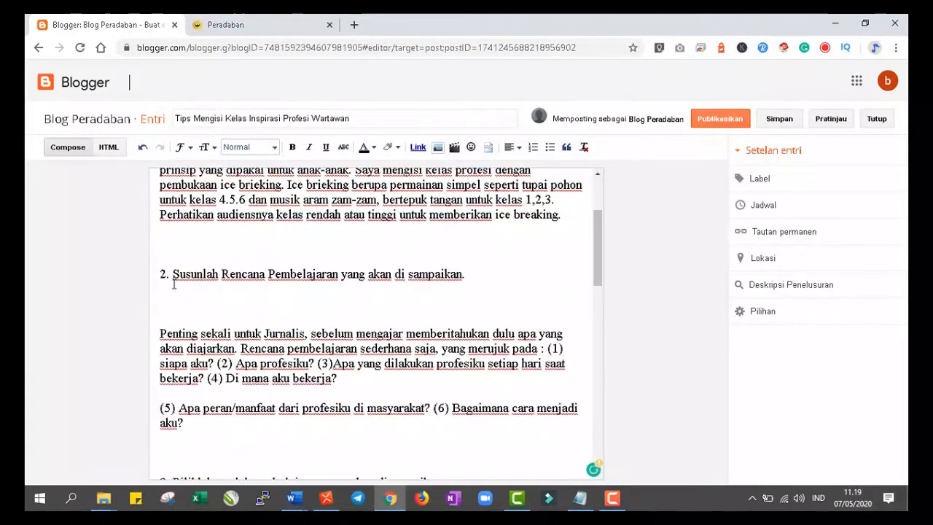
pyautogui.click(167, 244)
pyautogui.press('Delete')
pyautogui.press('Delete')
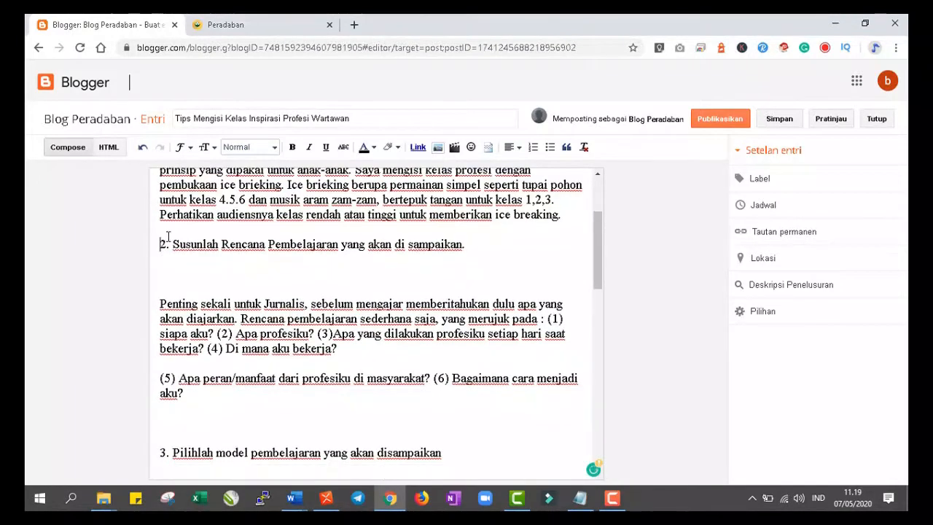
pyautogui.click(162, 262)
pyautogui.press('Delete')
pyautogui.press('Delete')
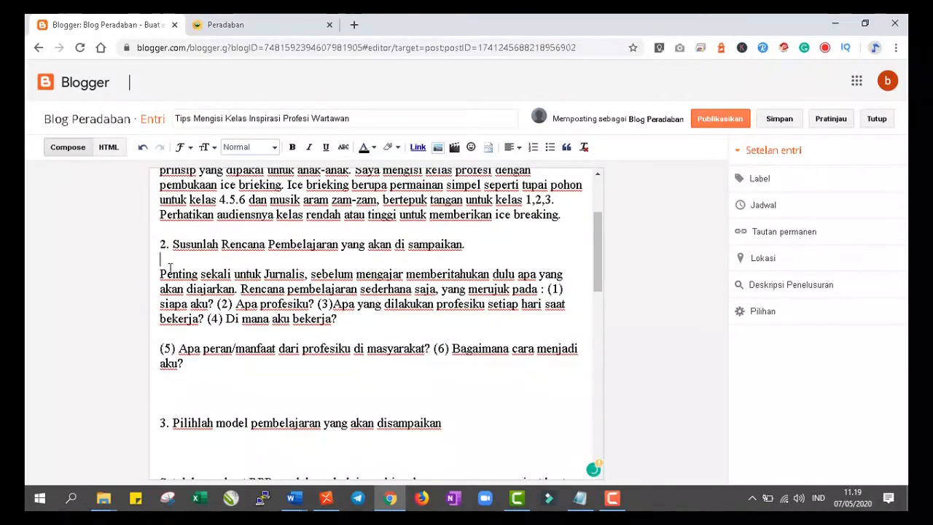
# Step: Join the paragraph starting "(5) Apa peran/manfaat" to the end of the one ending "(4) Di mana aku bekerja?"
pyautogui.scroll(-1, 167, 275)
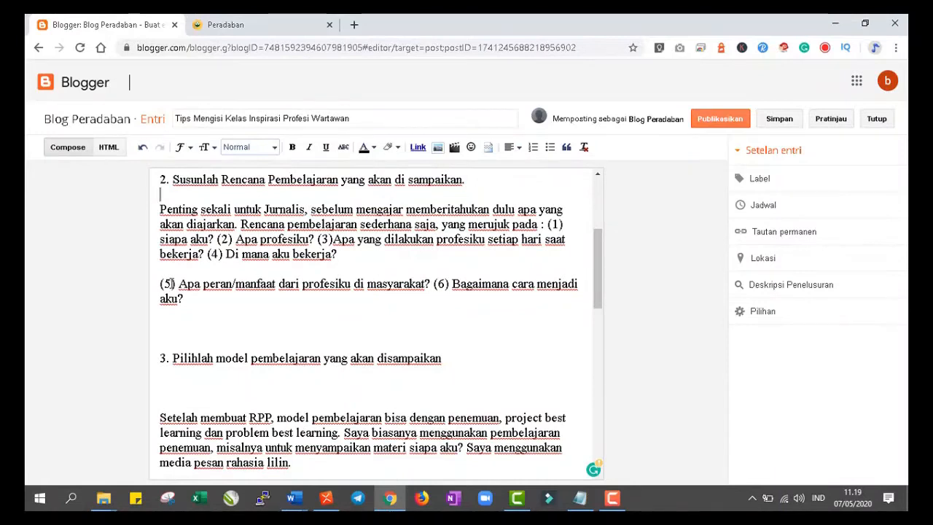
pyautogui.click(341, 254)
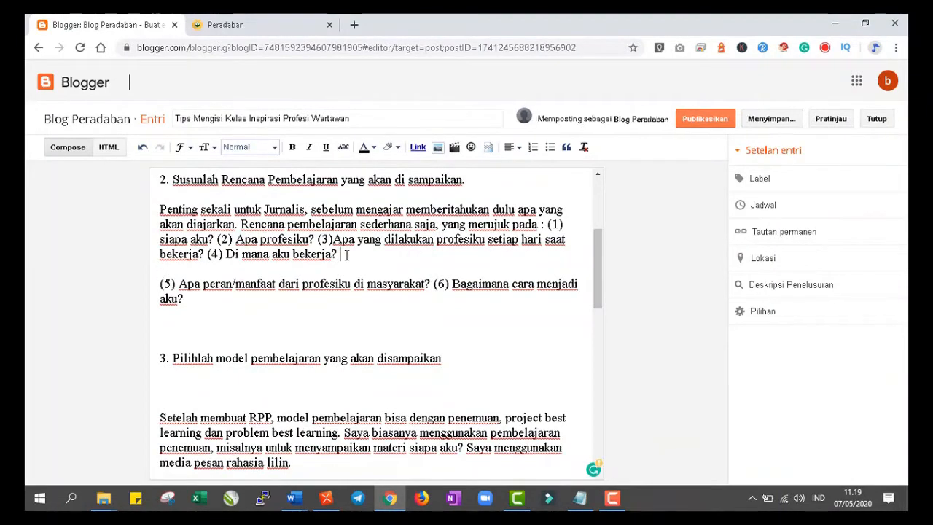
pyautogui.press('Delete')
pyautogui.press('Delete')
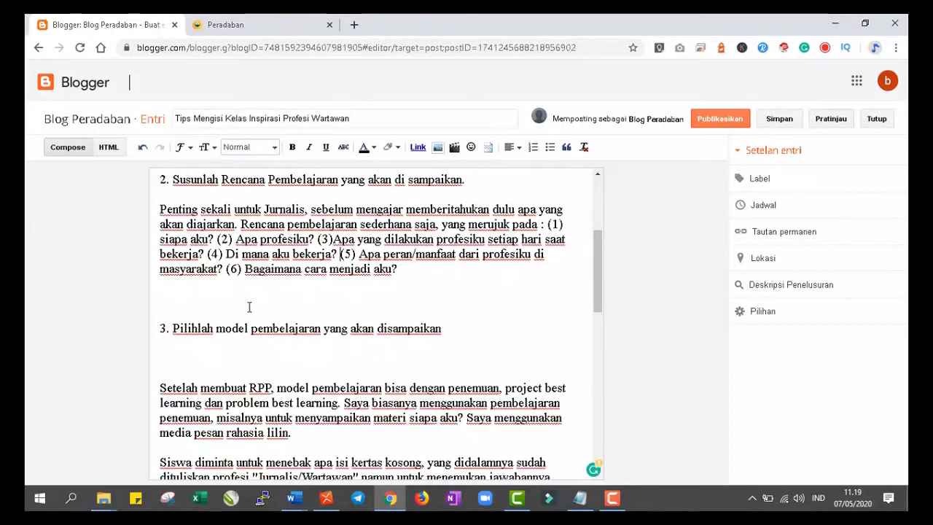
# Step: Delete the extra blank lines before and after the heading "3. Pilihlah model pembelajaran yang akan disampaikan"
pyautogui.press('Delete')
pyautogui.press('Delete')
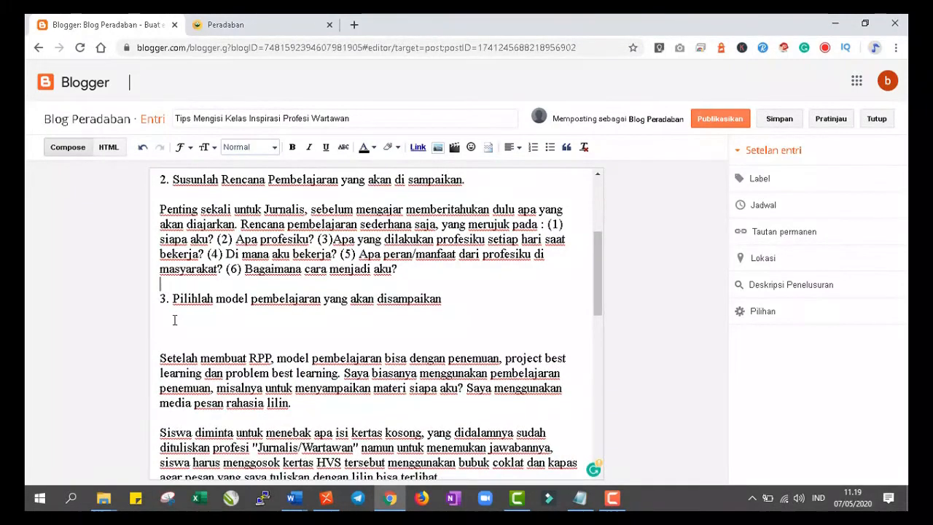
pyautogui.click(174, 318)
pyautogui.press('Delete')
pyautogui.press('Delete')
# Step: Delete the extra blank lines before and after the heading "4. Setelah penjelasan, ajaklah siswa bermain peran sebagai wartawan"
pyautogui.scroll(-2, 178, 310)
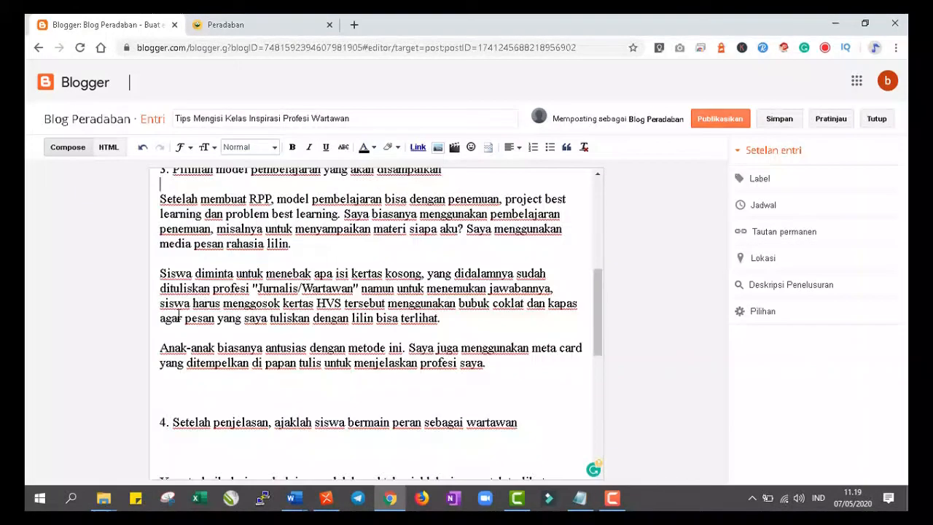
pyautogui.click(162, 378)
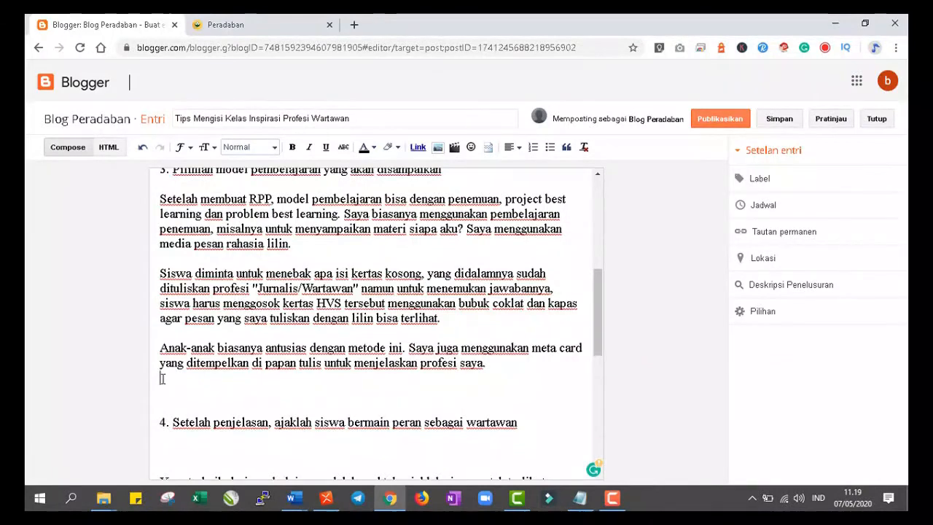
pyautogui.press('Delete')
pyautogui.press('Delete')
pyautogui.scroll(-1, 163, 371)
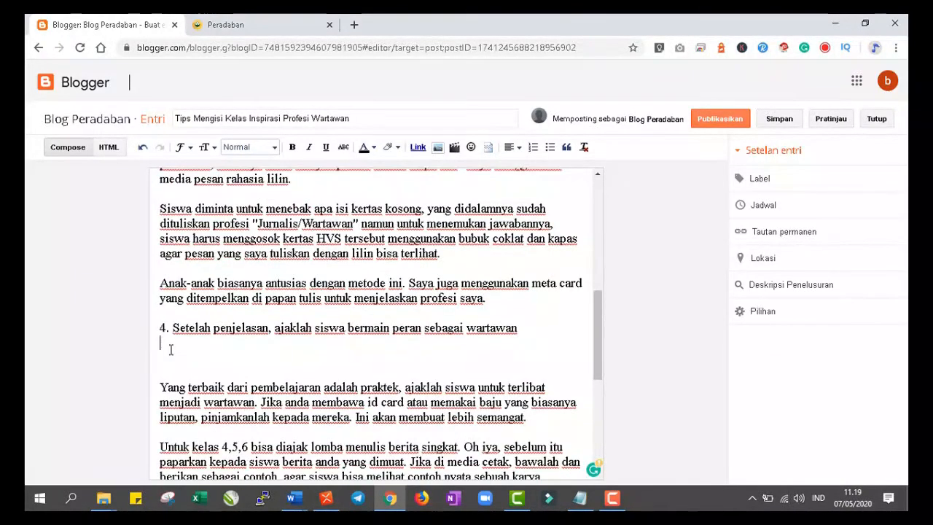
pyautogui.press('Delete')
pyautogui.press('Delete')
# Step: Delete the extra blank lines around the heading "5. Berikan penutup yang manis" and one blank line above the closing "Terima kasih" paragraph
pyautogui.scroll(-2, 172, 348)
pyautogui.click(173, 347)
pyautogui.press('Delete')
pyautogui.press('Delete')
pyautogui.scroll(-1, 173, 346)
pyautogui.click(172, 322)
pyautogui.press('Delete')
pyautogui.press('Delete')
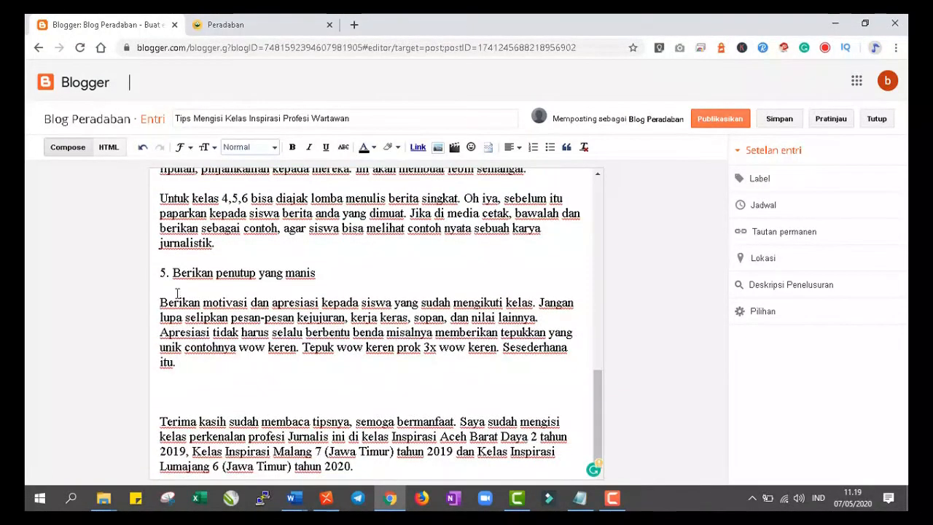
pyautogui.click(164, 380)
pyautogui.press('Delete')
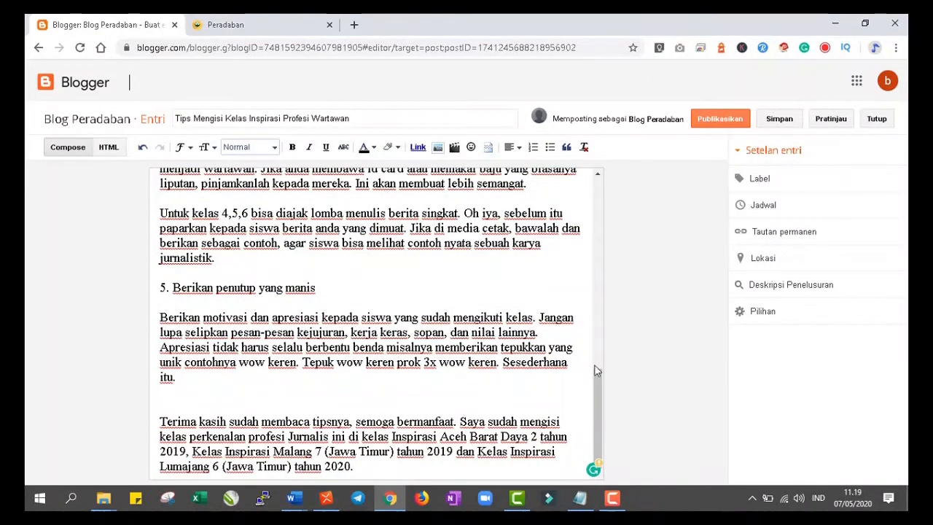
# Step: Make the line "1. Buatlah pembukaan dengan menarik." bold and give it the Subheading style
pyautogui.moveTo(595, 388); pyautogui.dragTo(610, 197)
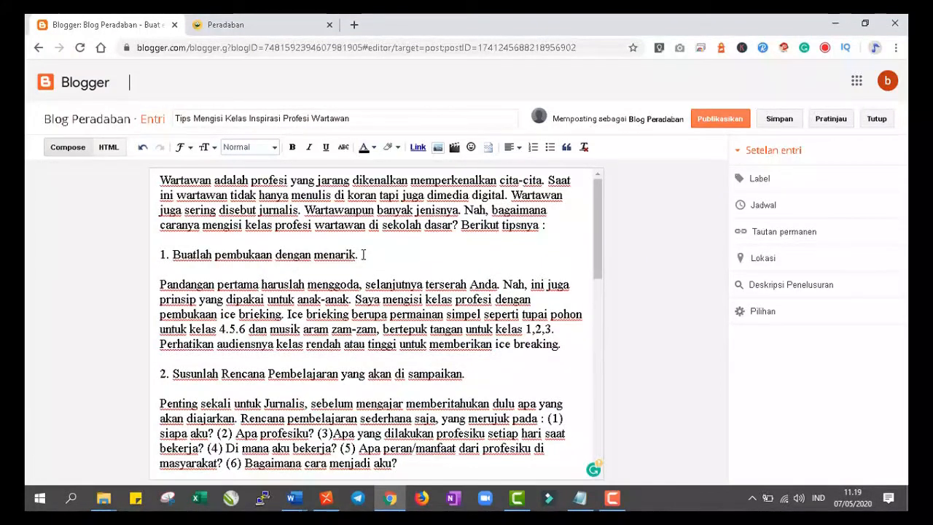
pyautogui.moveTo(364, 254); pyautogui.dragTo(160, 257)
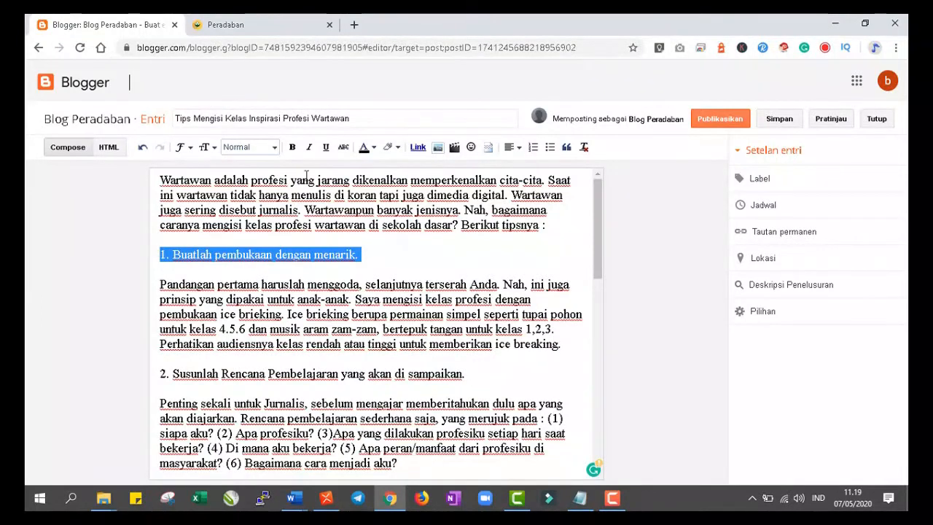
pyautogui.click(292, 148)
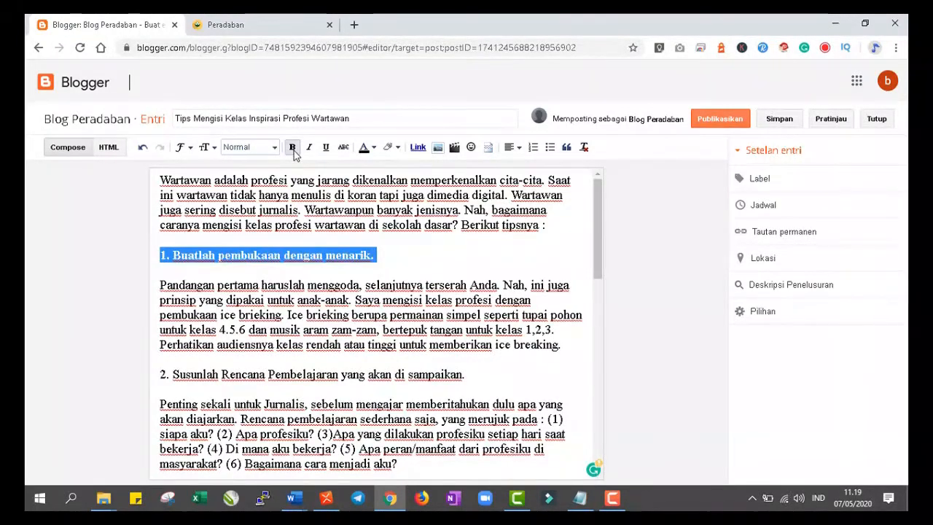
pyautogui.click(274, 154)
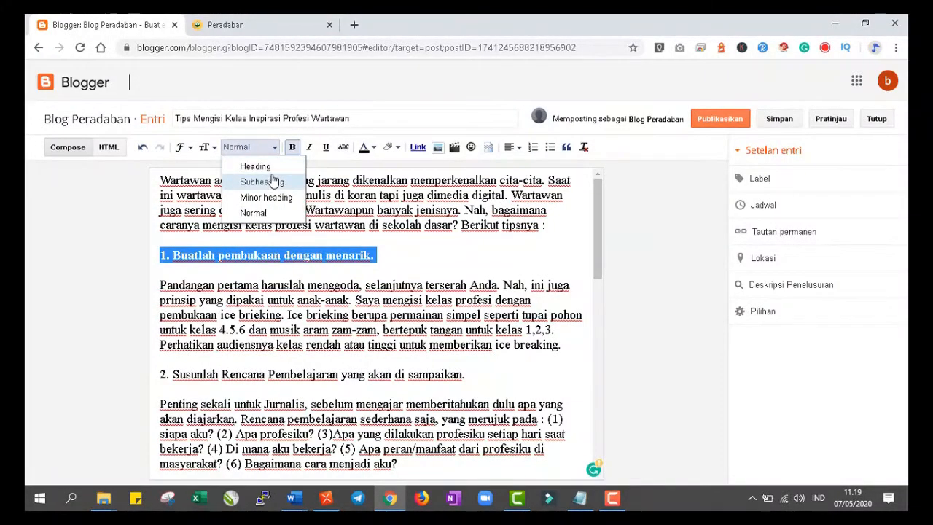
pyautogui.click(272, 173)
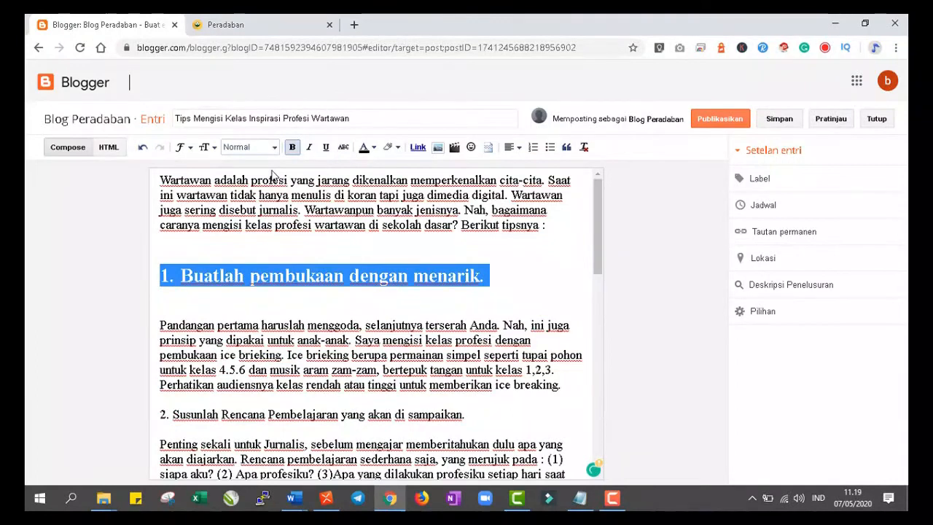
pyautogui.click(278, 148)
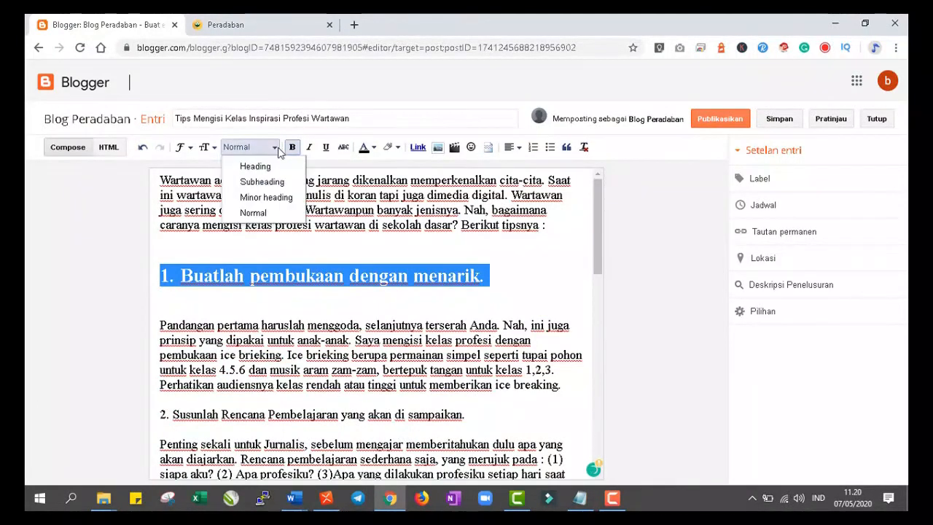
pyautogui.click(263, 182)
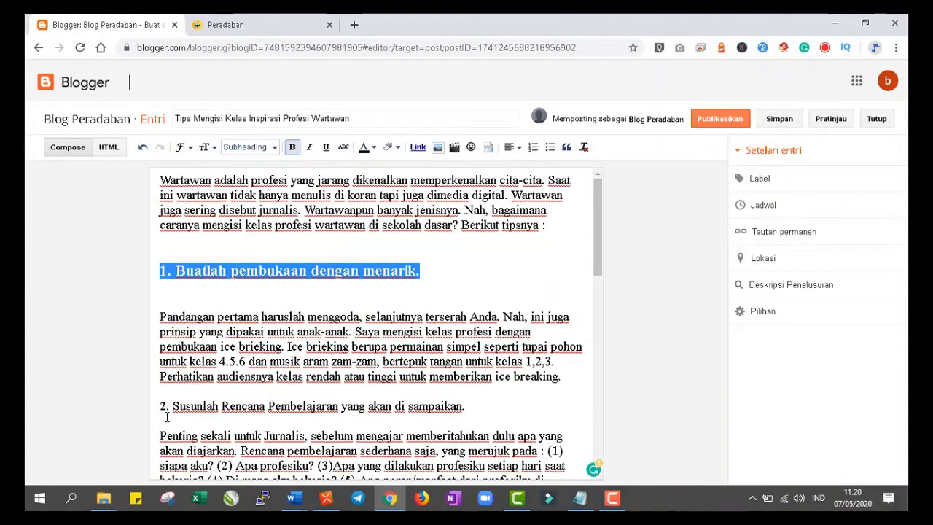
# Step: Apply the Subheading style to the line "2. Susunlah Rencana Pembelajaran yang akan di sampaikan."
pyautogui.moveTo(164, 407); pyautogui.dragTo(465, 407)
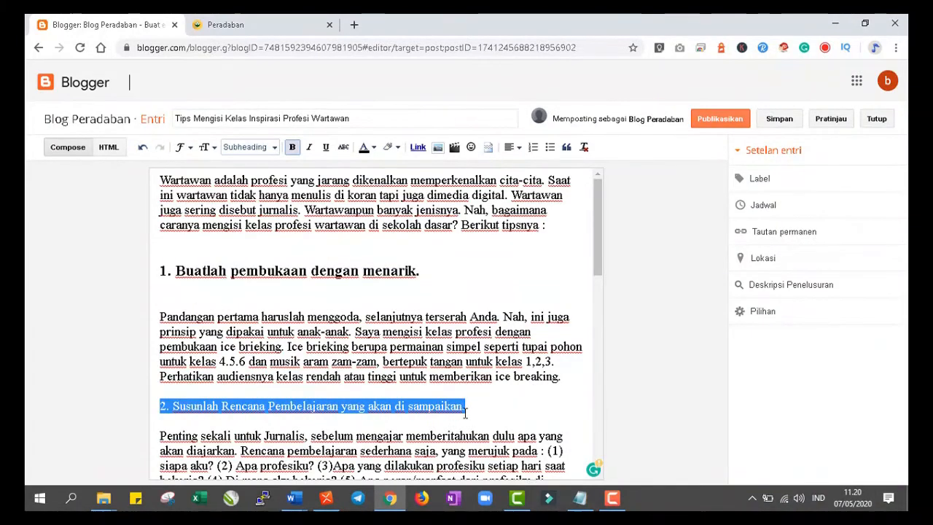
pyautogui.click(275, 149)
pyautogui.click(245, 181)
# Step: Make the line "3. Pilihlah model pembelajaran yang akan disampaikan" bold and give it the Subheading style
pyautogui.scroll(-4, 245, 275)
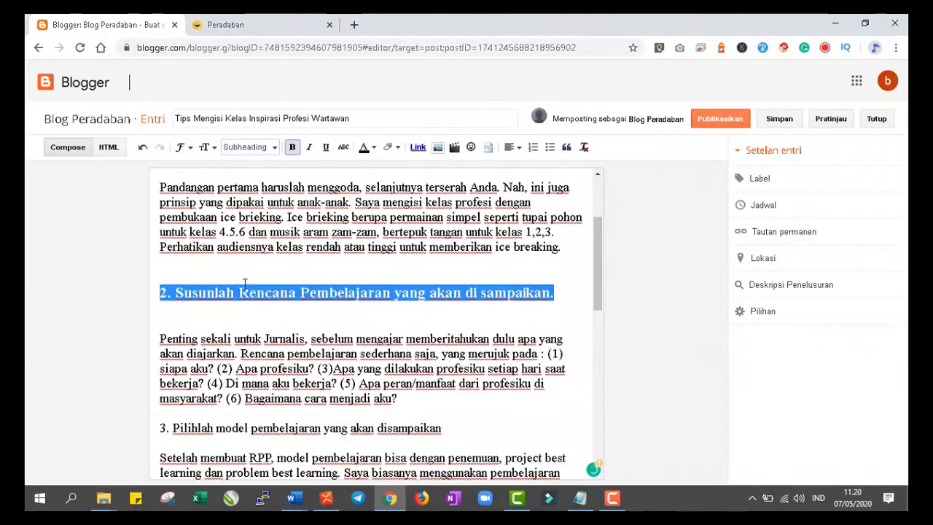
pyautogui.click(159, 236)
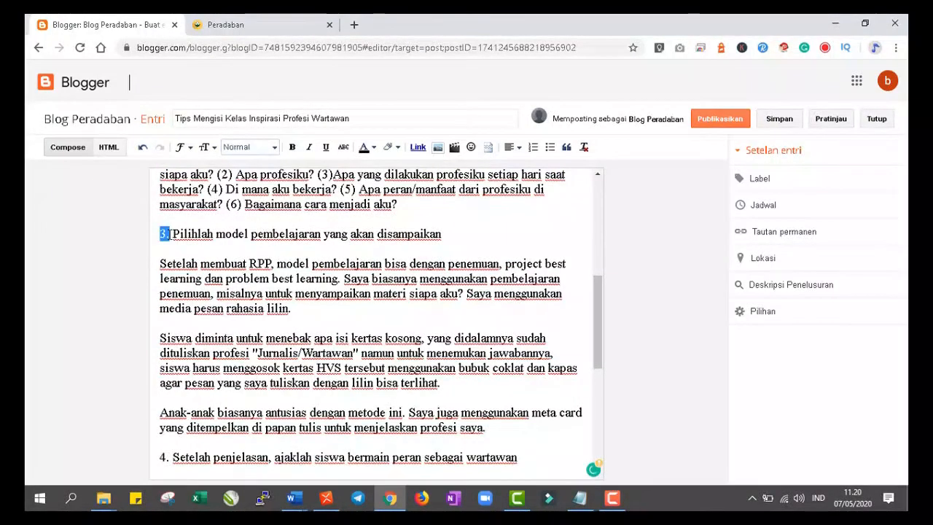
pyautogui.moveTo(159, 235); pyautogui.dragTo(443, 234)
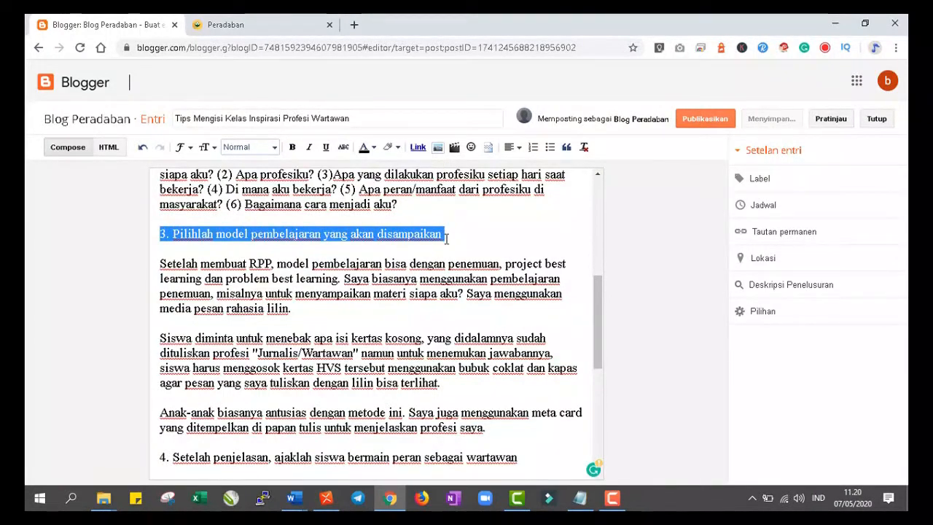
pyautogui.click(291, 147)
pyautogui.click(275, 148)
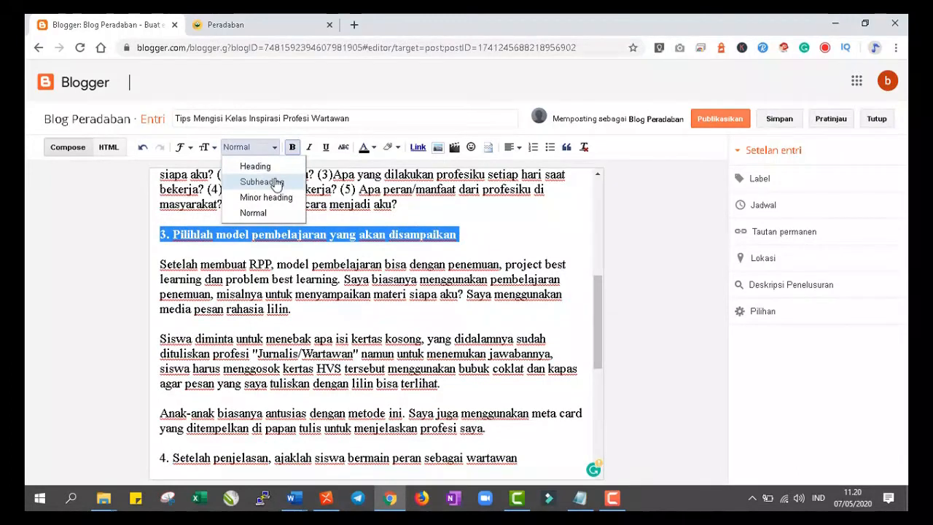
pyautogui.click(261, 182)
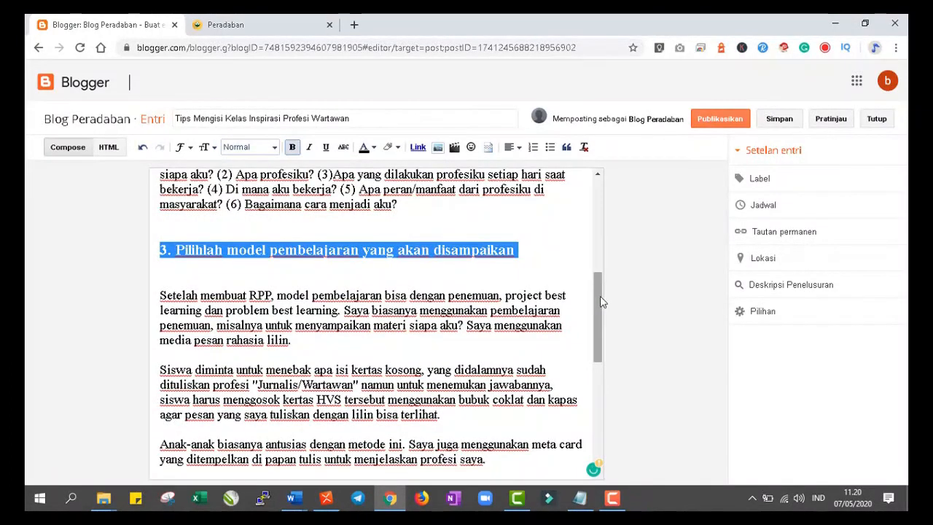
# Step: Make the line "4. Setelah penjelasan, ajaklah siswa bermain peran sebagai wartawan" bold and give it the Subheading style
pyautogui.scroll(-3, 602, 302)
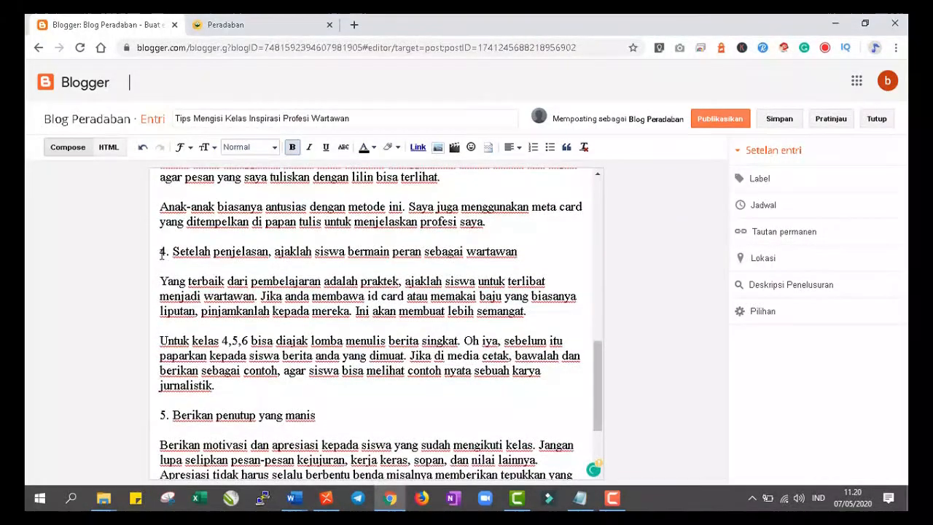
pyautogui.moveTo(161, 253); pyautogui.dragTo(517, 253)
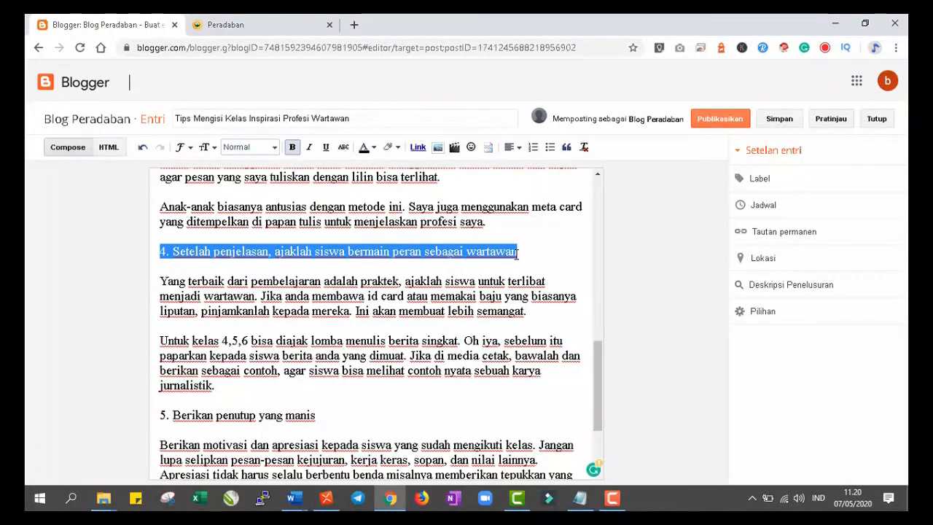
pyautogui.click(291, 146)
pyautogui.click(275, 147)
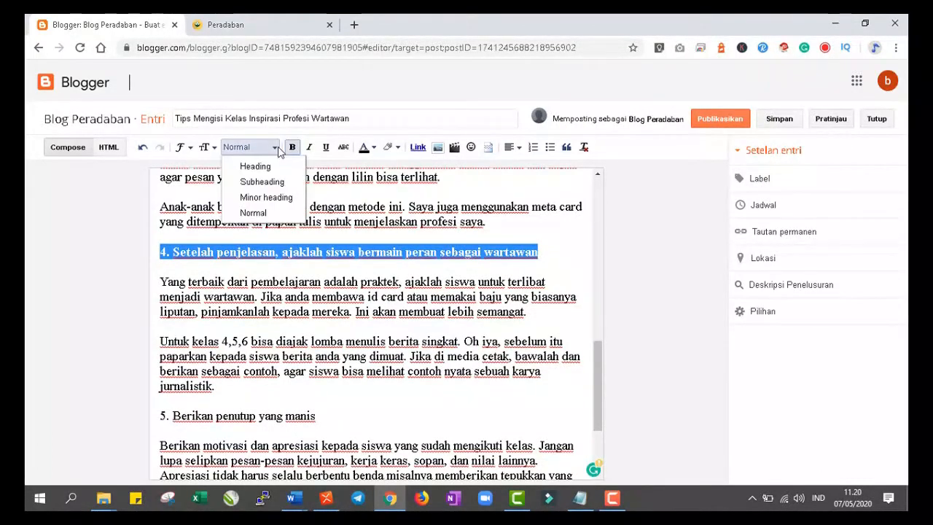
pyautogui.click(274, 182)
# Step: Make the line "5. Berikan penutup yang manis" bold and give it the Subheading style
pyautogui.moveTo(595, 353); pyautogui.dragTo(594, 394)
pyautogui.moveTo(159, 309); pyautogui.dragTo(325, 309)
pyautogui.click(292, 147)
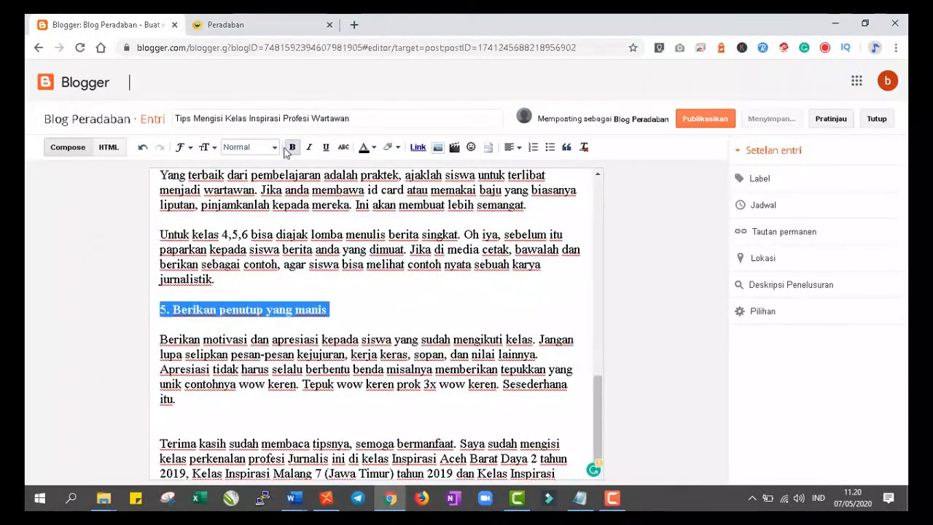
pyautogui.click(274, 147)
pyautogui.click(270, 182)
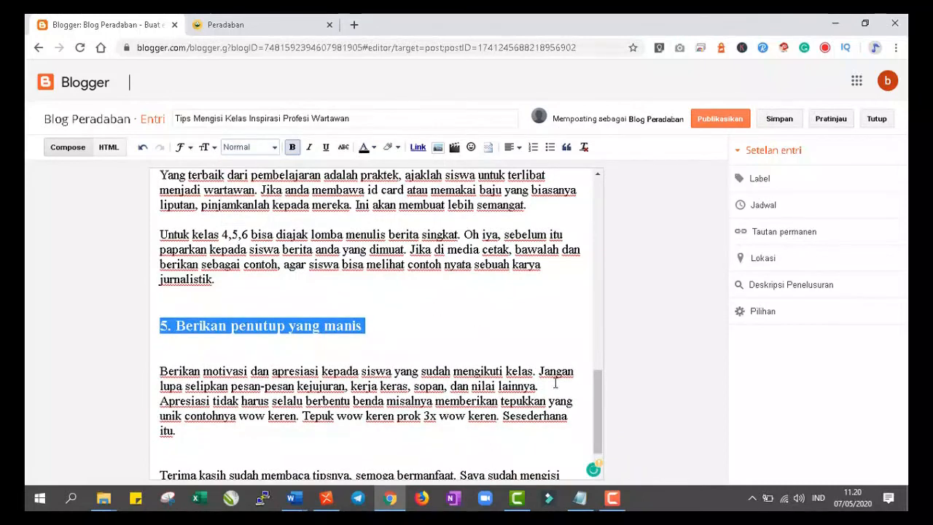
# Step: Save the post and place the text cursor on the blank line below the opening paragraph
pyautogui.scroll(-2, 596, 415)
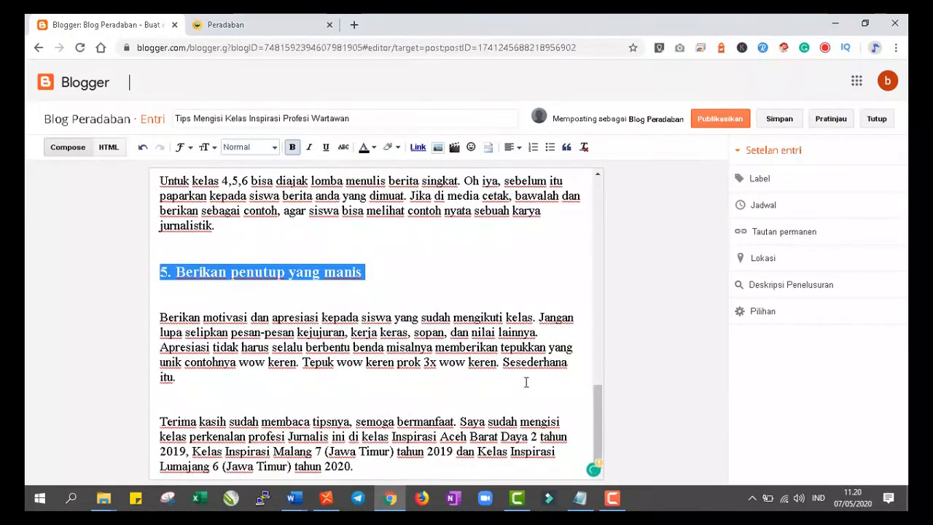
pyautogui.scroll(15, 393, 288)
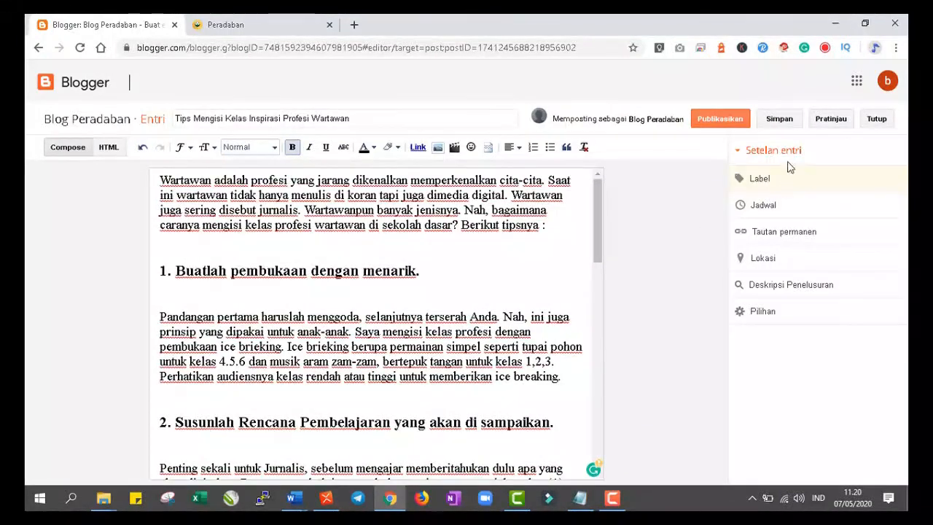
pyautogui.click(778, 120)
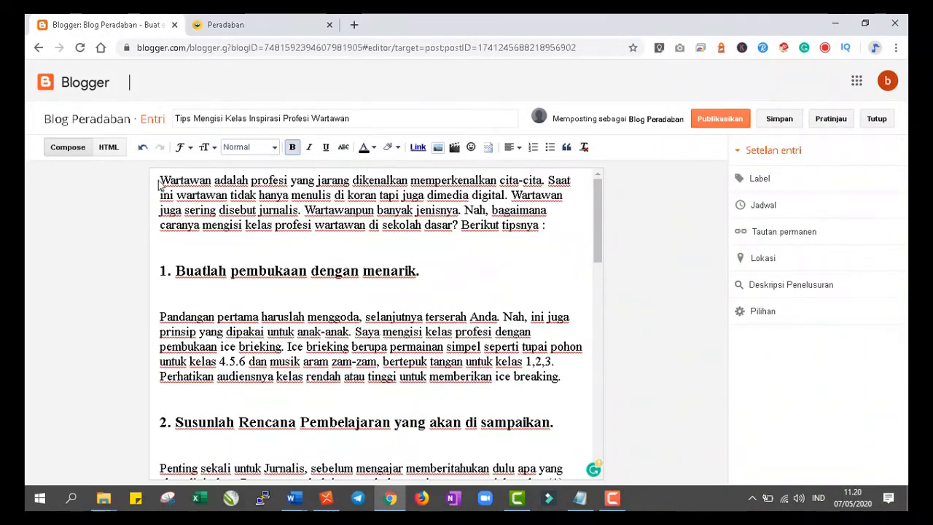
pyautogui.click(174, 244)
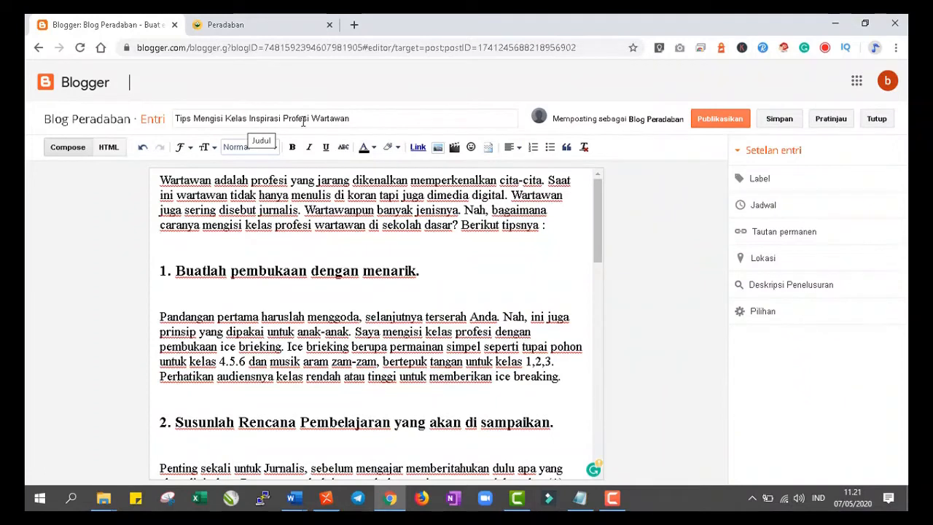
# Step: Search Google Images for "kelas profesi wartawan" in a new browser tab
pyautogui.click(354, 25)
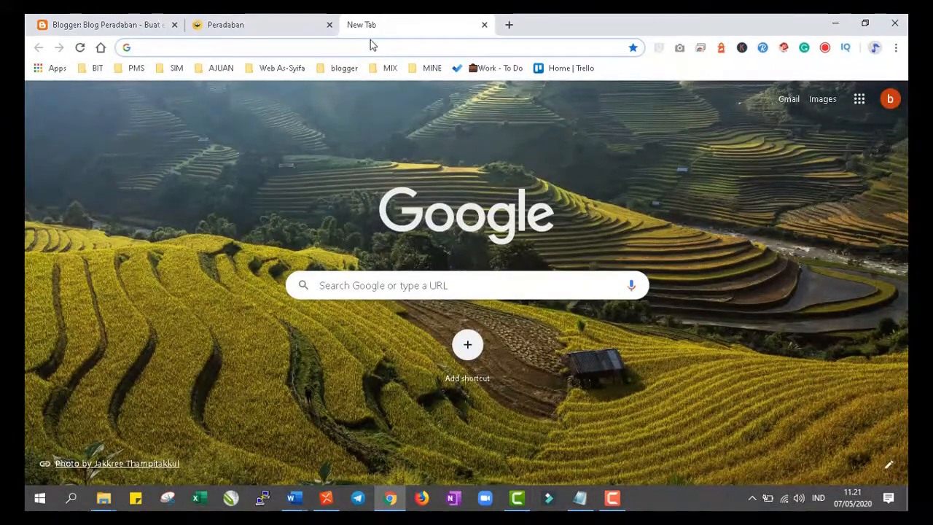
pyautogui.write('kelas pr')
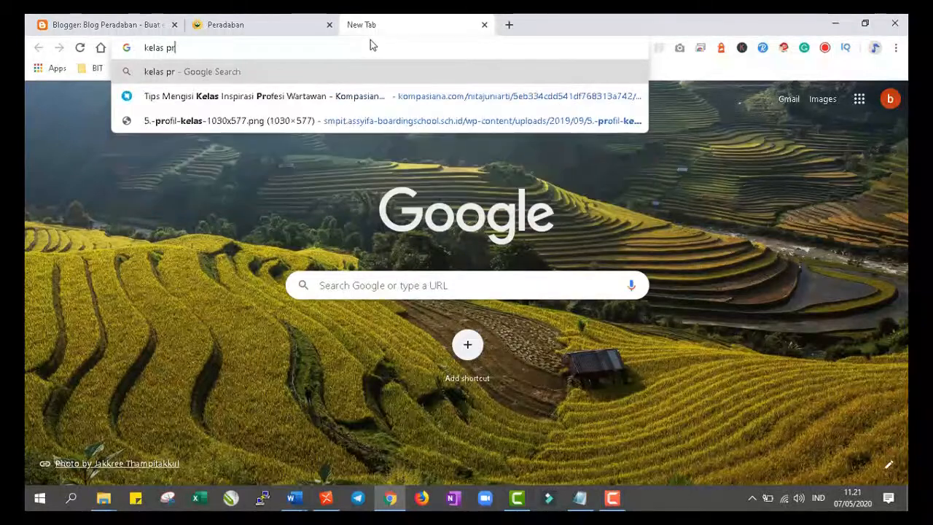
pyautogui.write('ofesi wa')
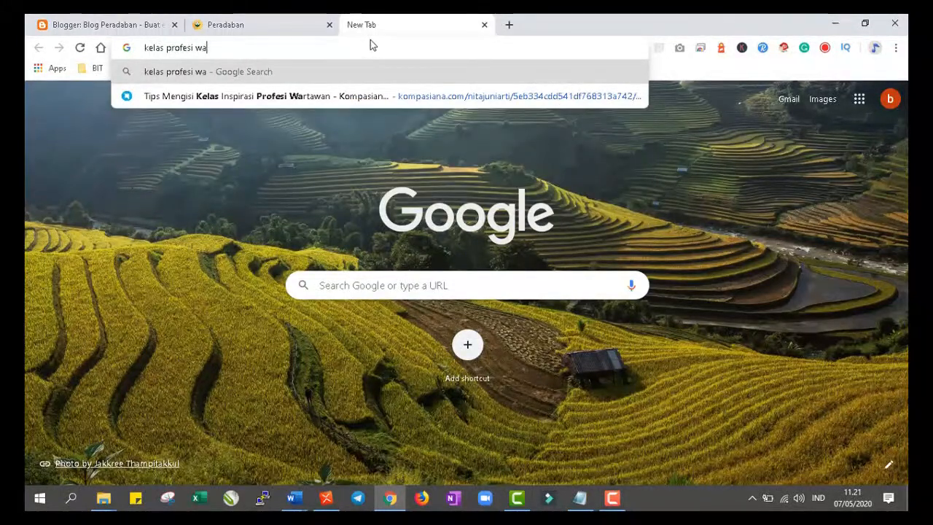
pyautogui.write('rtawan')
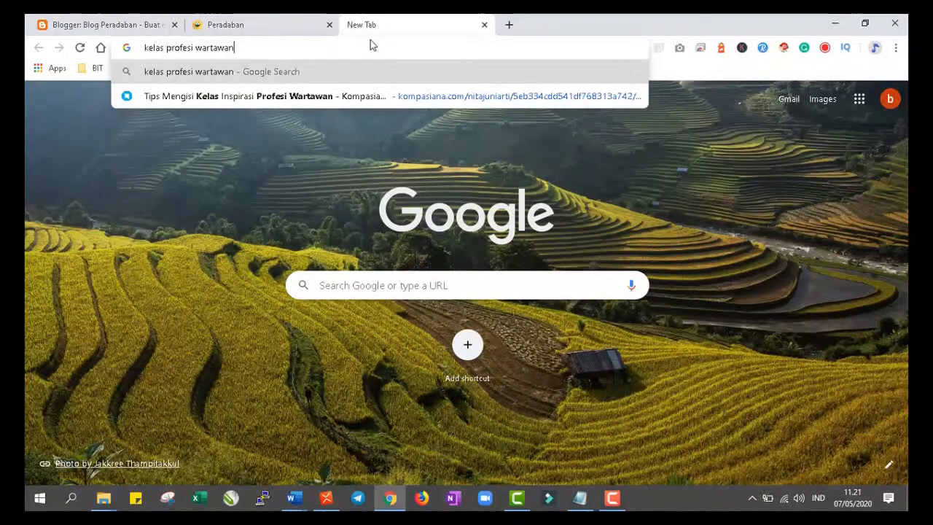
pyautogui.press('Return')
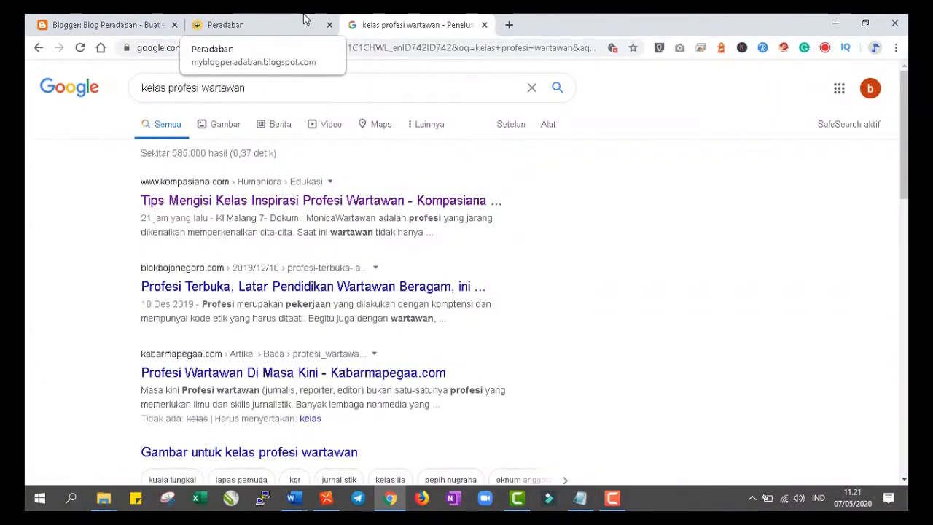
pyautogui.click(216, 126)
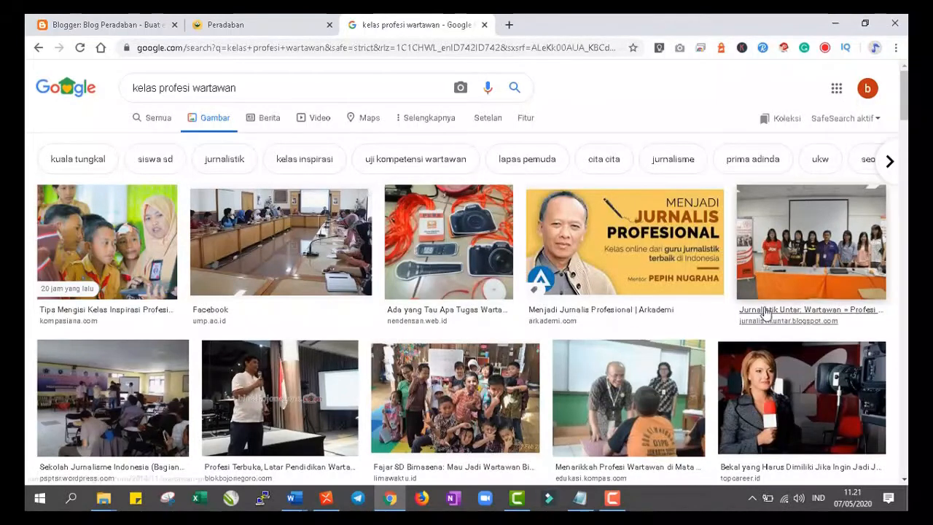
# Step: Open the Kabarmapegaa.com picture "Profesi Wartawan Di Masa Kini" from the image results in its own tab and view it
pyautogui.moveTo(906, 108); pyautogui.dragTo(907, 130)
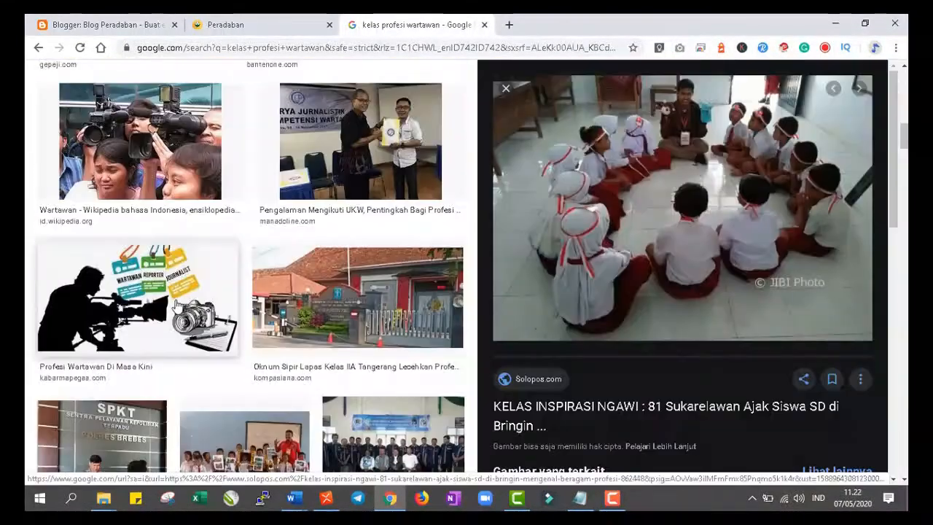
pyautogui.click(179, 306)
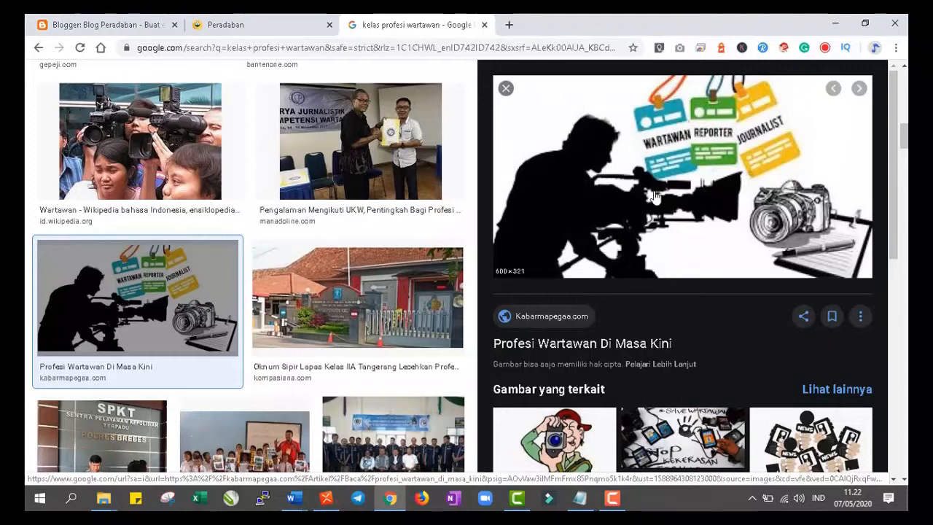
pyautogui.rightClick(652, 164)
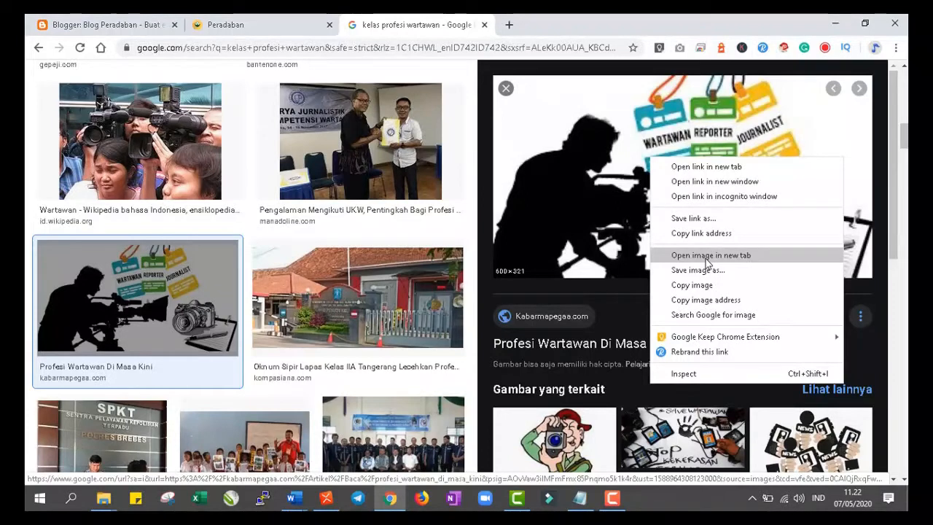
pyautogui.click(705, 255)
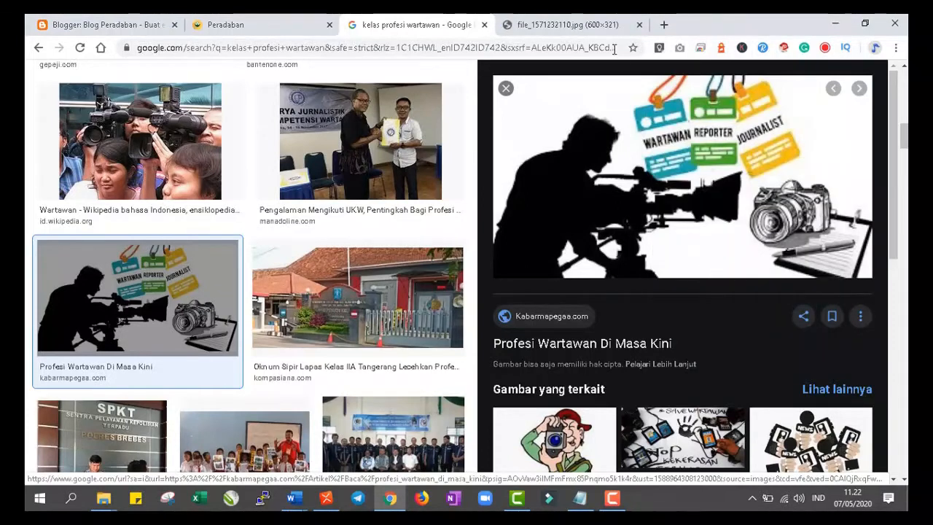
pyautogui.click(604, 29)
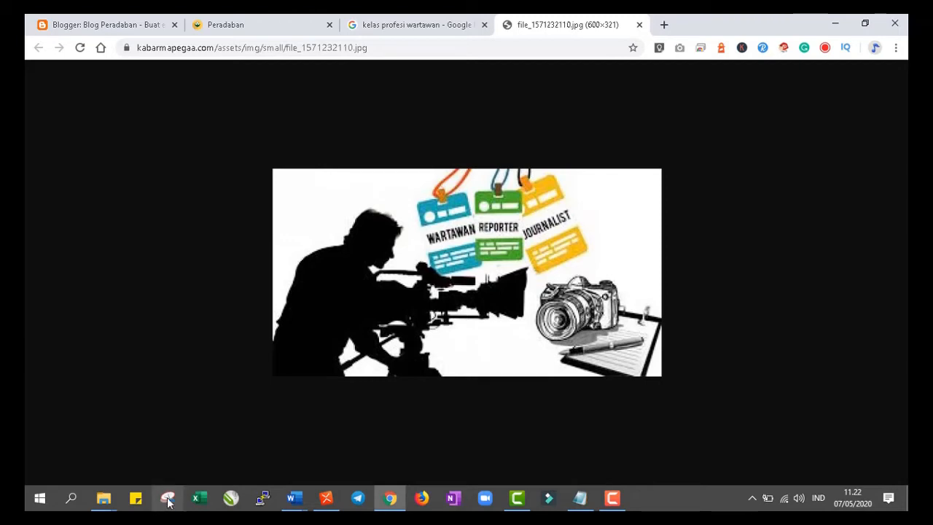
# Step: Launch Snipping Tool and capture a rectangular snip of the whole wartawan picture
pyautogui.click(71, 501)
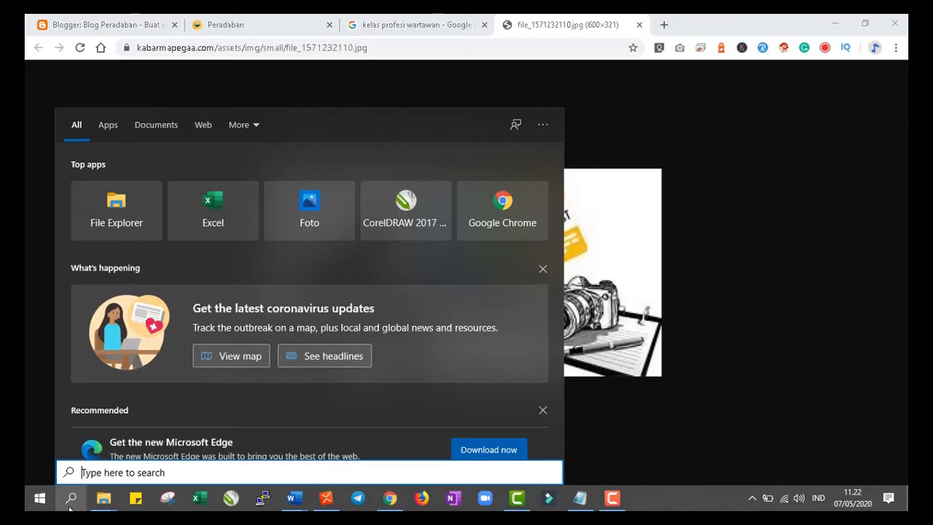
pyautogui.write('snip')
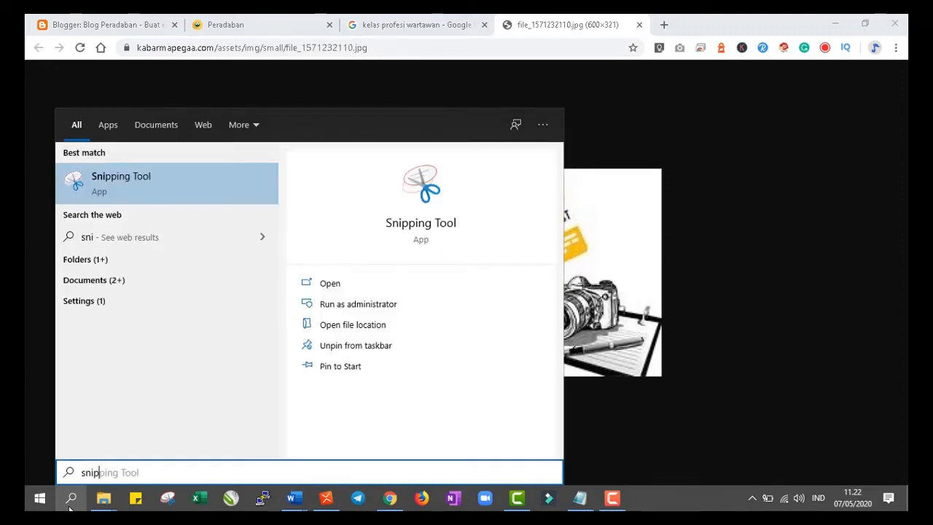
pyautogui.write('p')
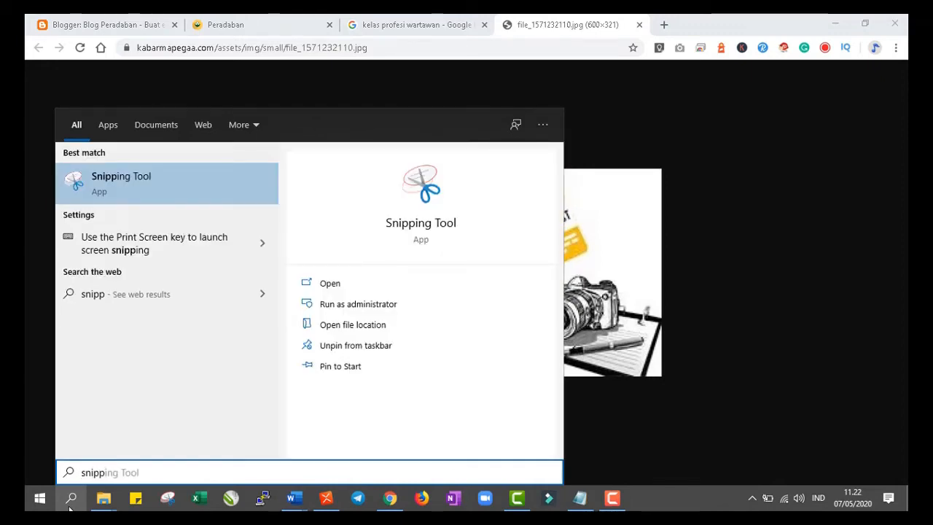
pyautogui.click(153, 191)
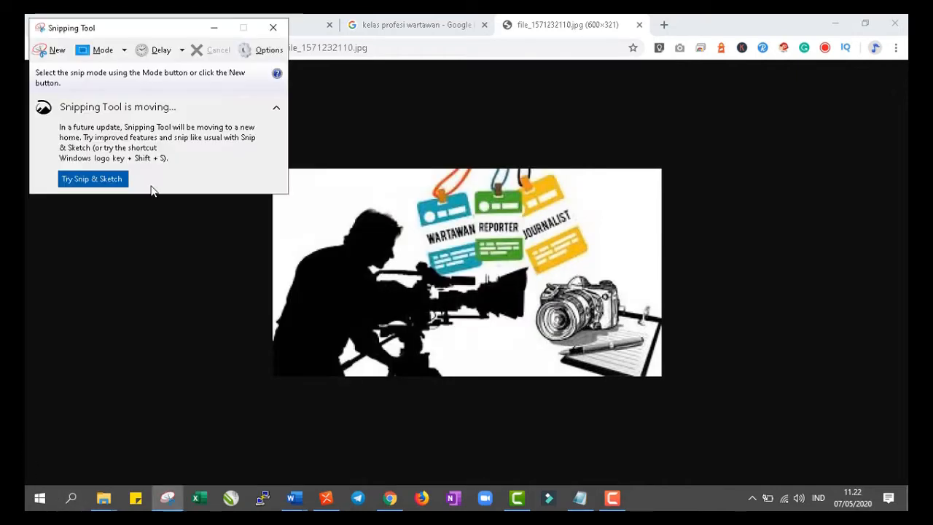
pyautogui.moveTo(170, 30); pyautogui.dragTo(187, 167)
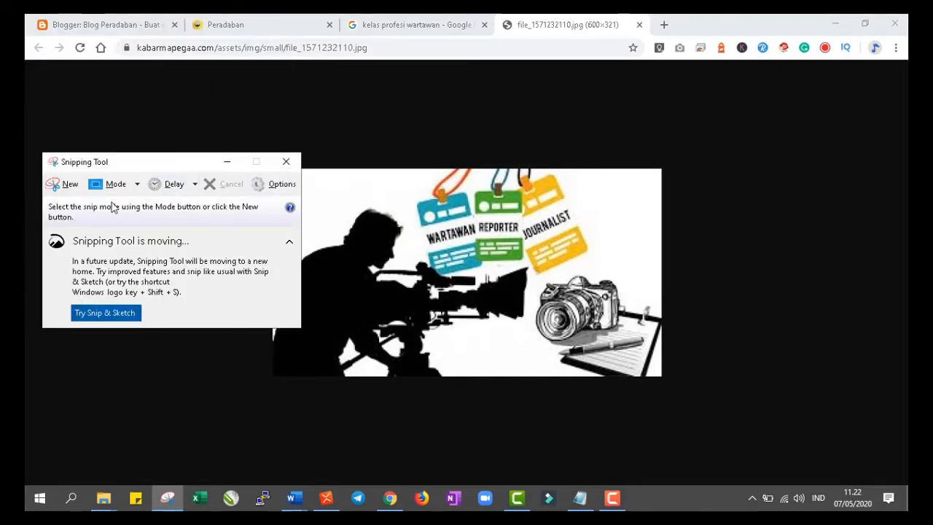
pyautogui.click(70, 186)
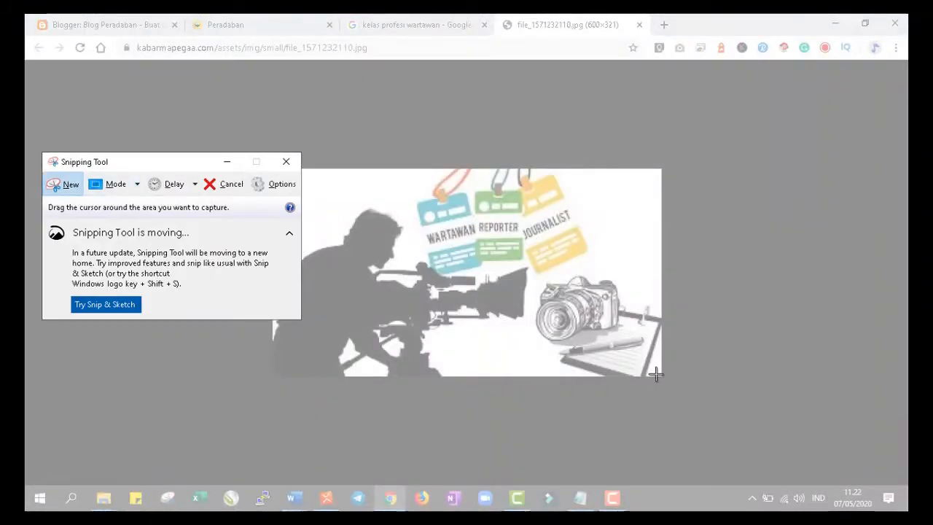
pyautogui.moveTo(658, 375); pyautogui.dragTo(275, 173)
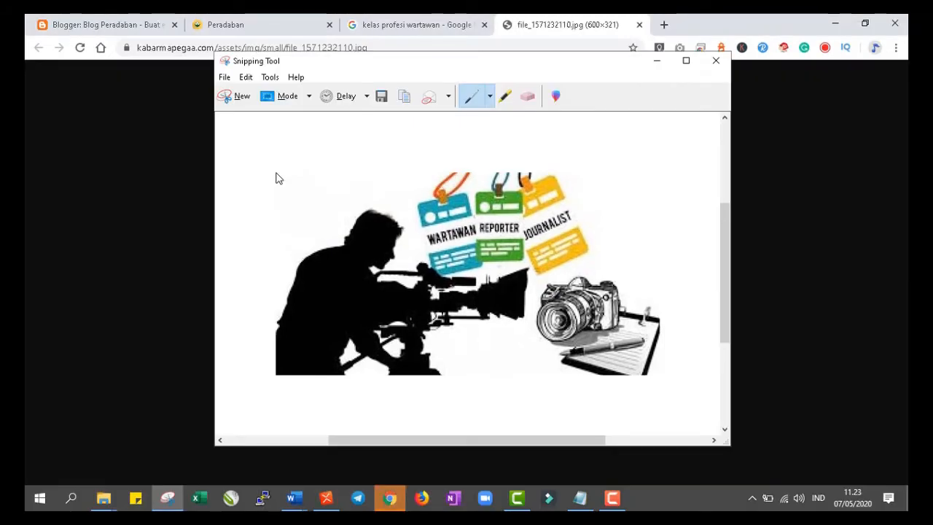
# Step: Save the snip as JPEG "kelas inspirasi wartawan" in the __PELATIHAN MEMBUAT BLOGGER SMP folder and minimize Snipping Tool
pyautogui.click(382, 100)
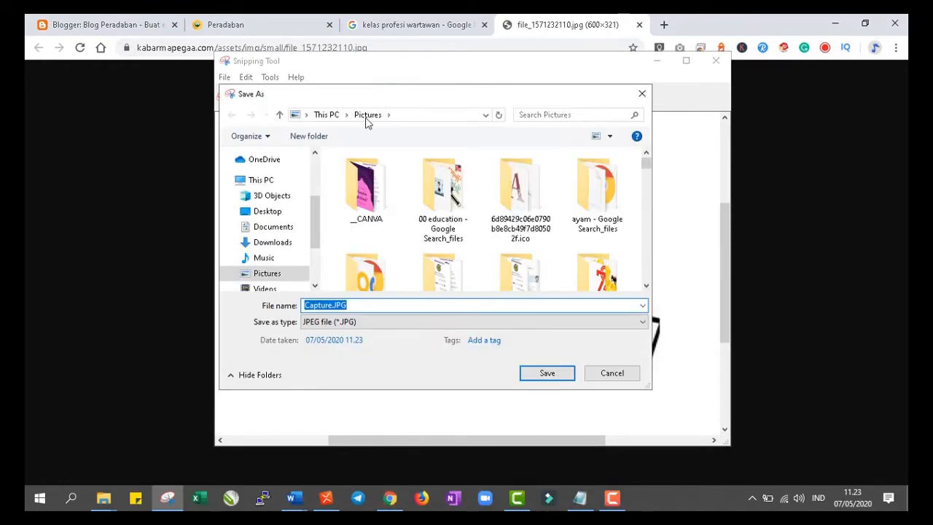
pyautogui.scroll(3, 277, 202)
pyautogui.click(283, 170)
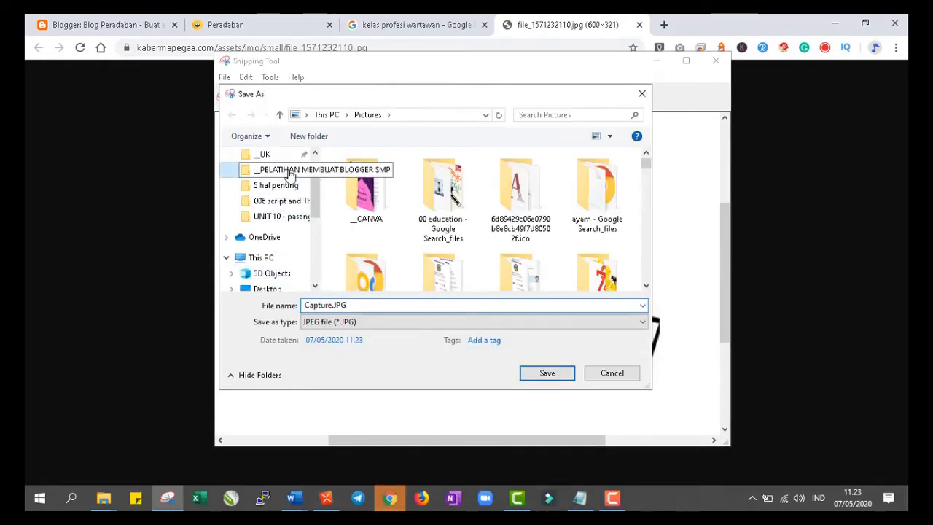
pyautogui.click(364, 306)
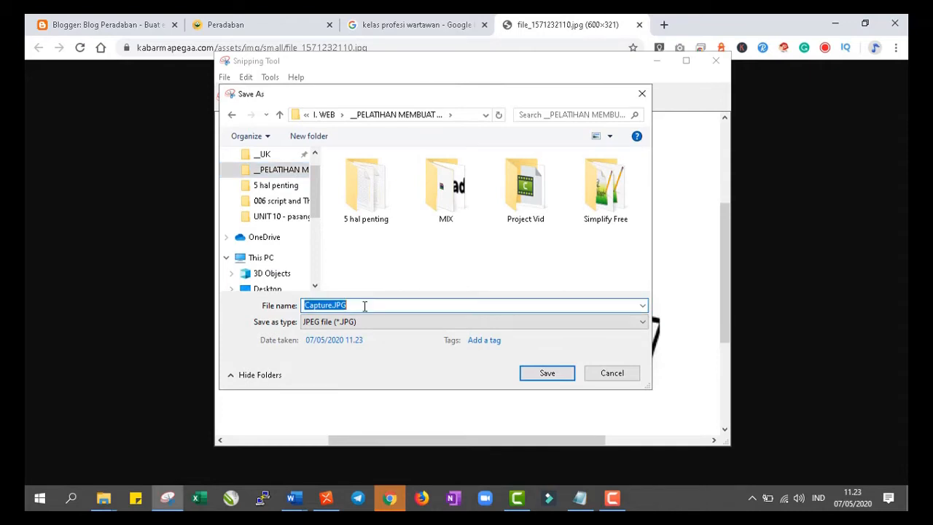
pyautogui.write('kelas inspirasi wartawan')
pyautogui.click(531, 374)
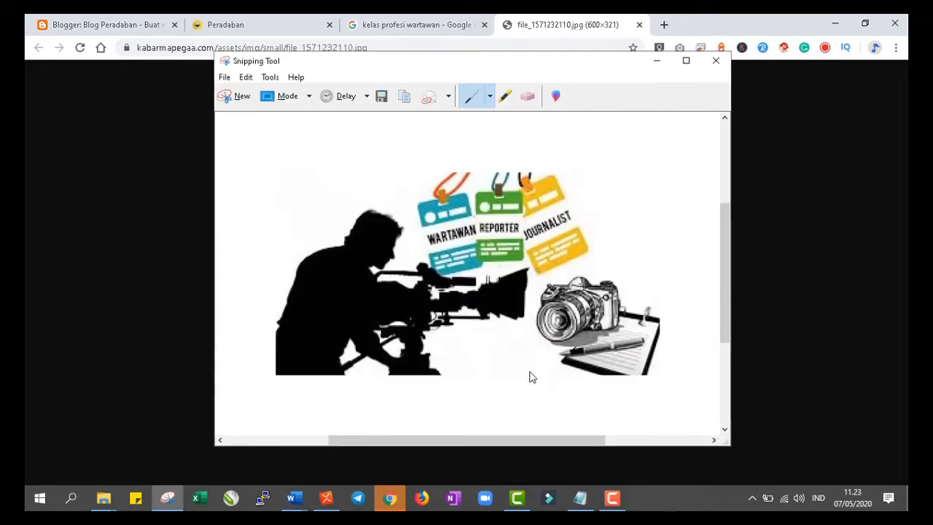
pyautogui.click(658, 66)
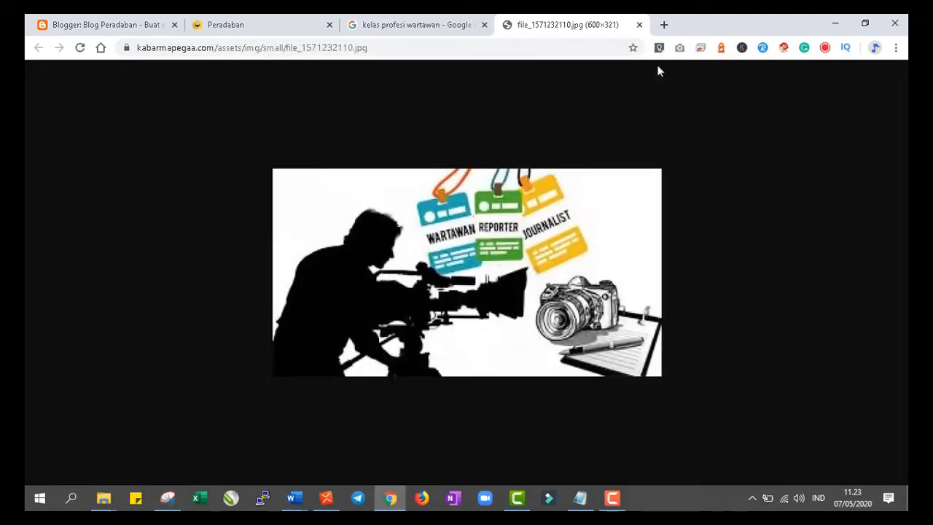
# Step: Close the picture's tab, return to the Blogger post and insert the uploaded "kelas inspirasi wartawan.JPG" above the opening paragraph
pyautogui.click(639, 26)
pyautogui.click(132, 27)
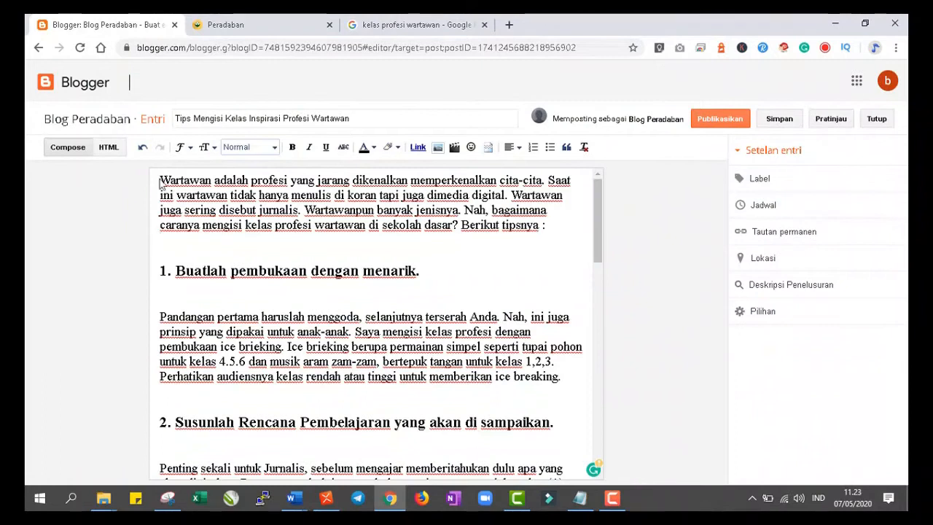
pyautogui.click(438, 150)
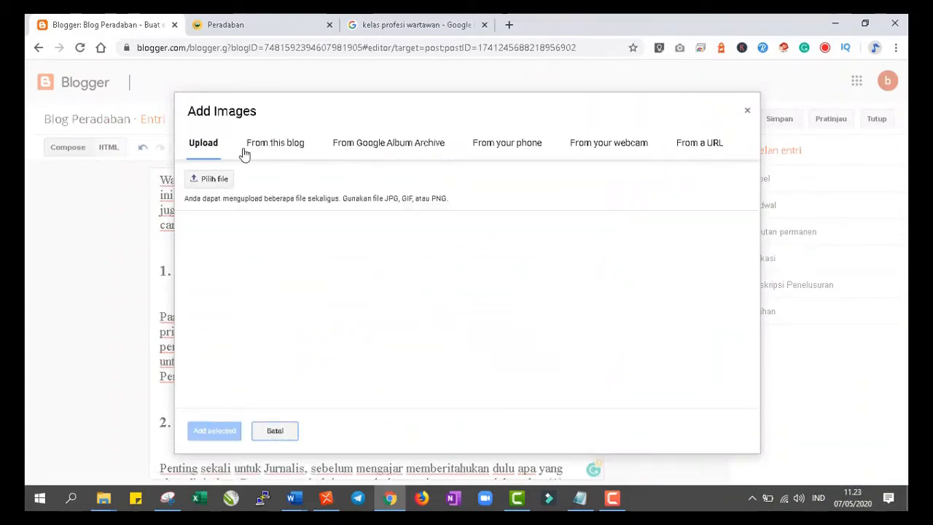
pyautogui.click(211, 179)
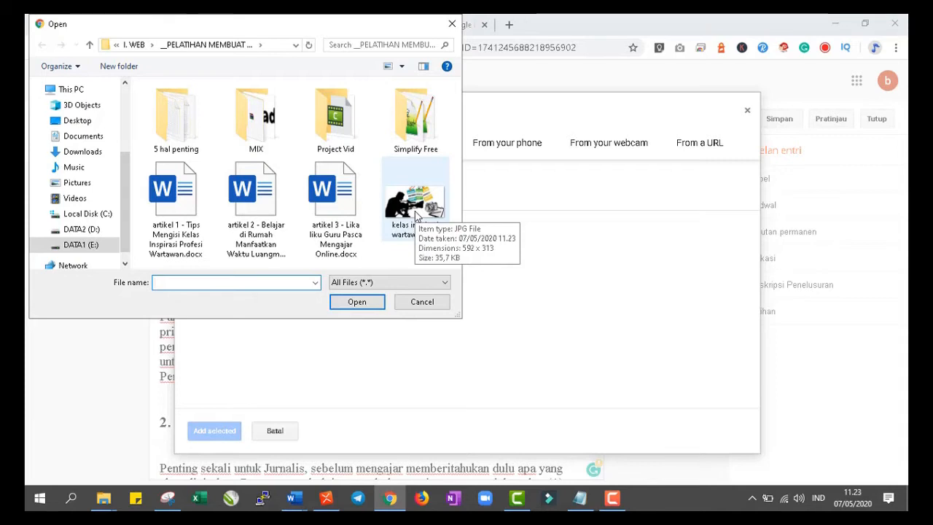
pyautogui.click(414, 218)
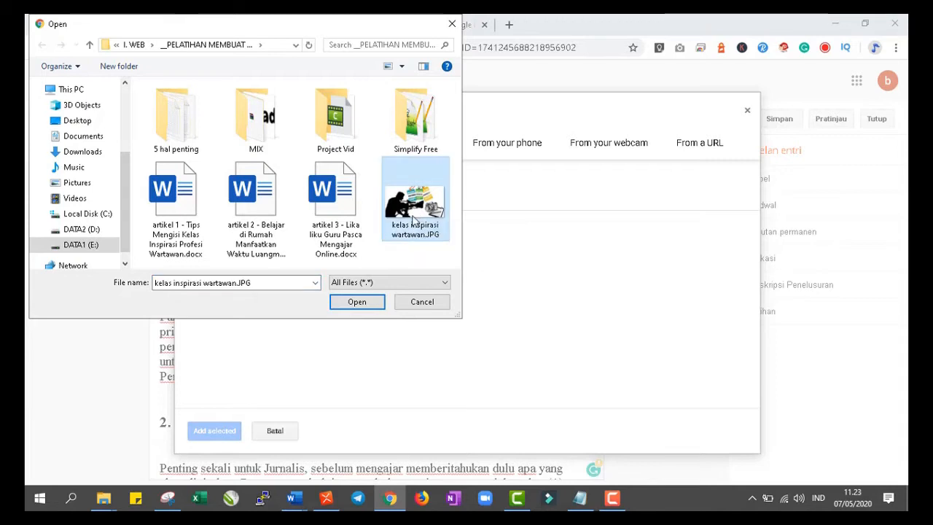
pyautogui.click(357, 302)
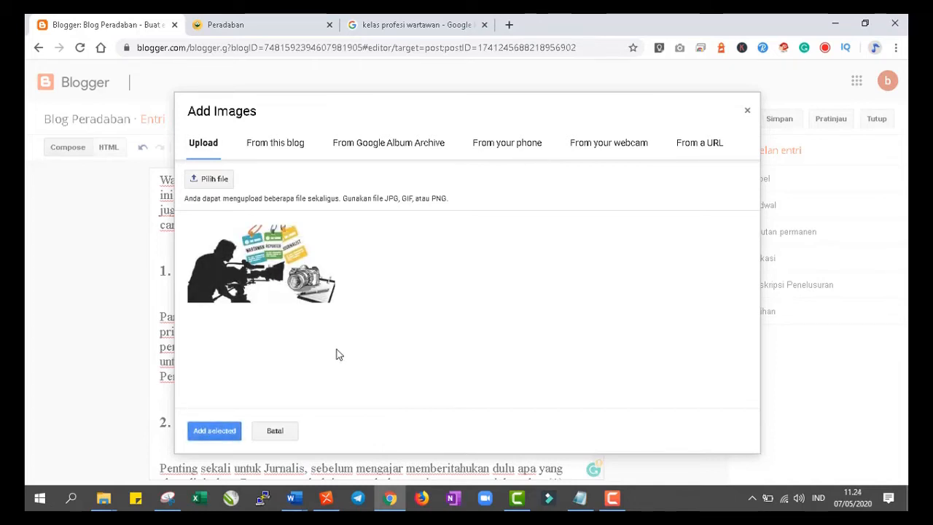
pyautogui.click(289, 283)
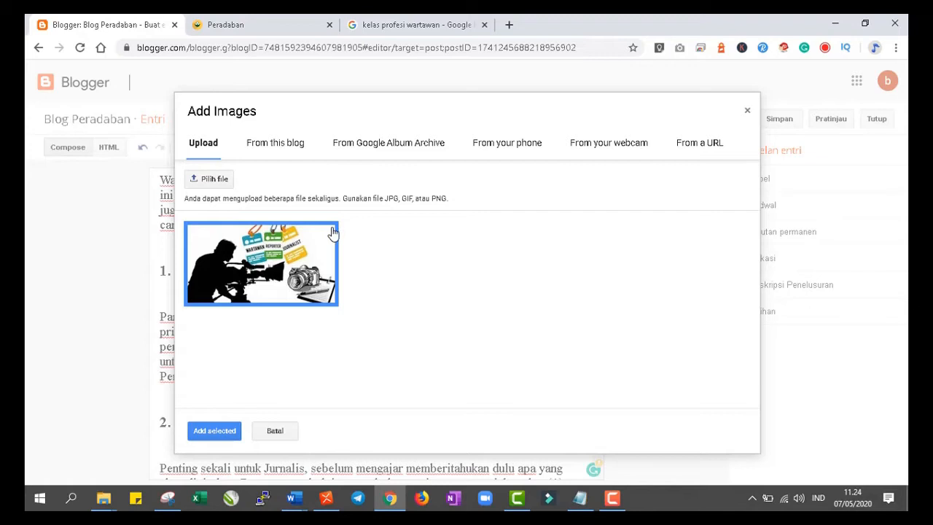
pyautogui.click(214, 431)
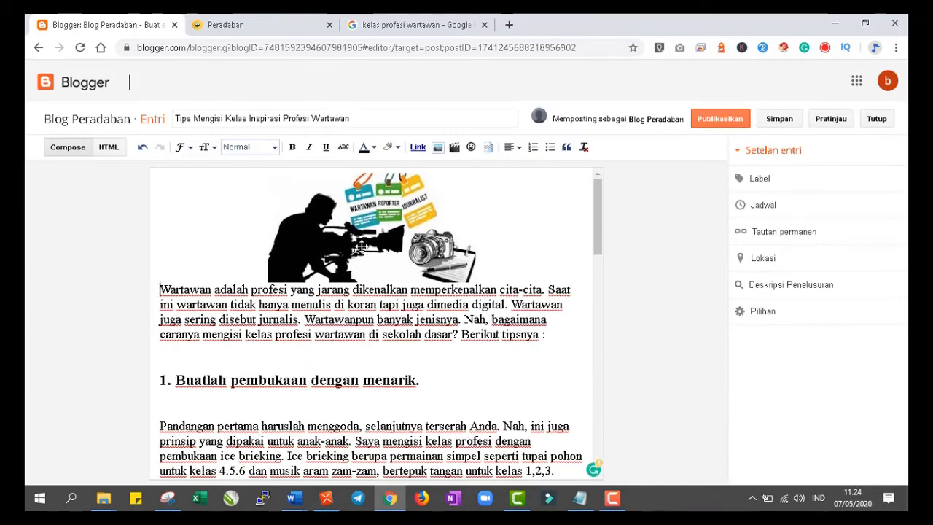
# Step: Set the size of the inserted wartawan image to X-Large
pyautogui.click(356, 232)
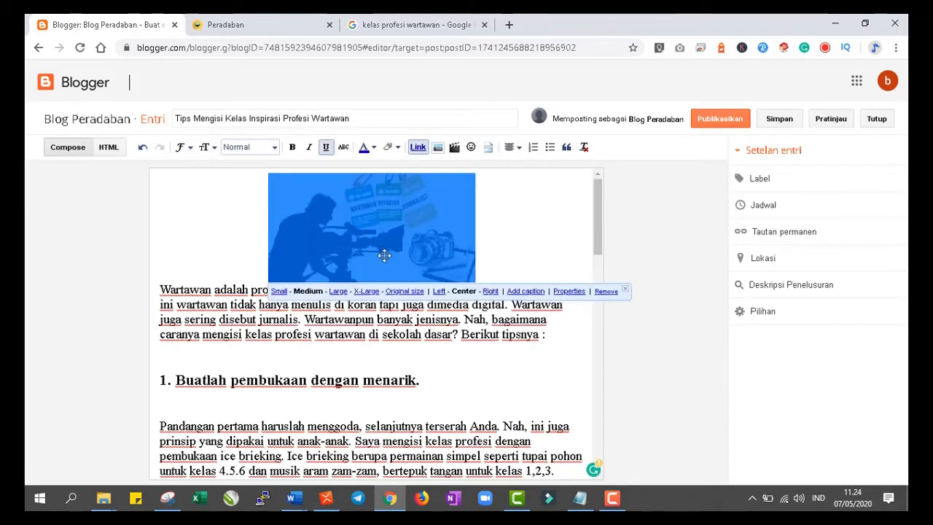
pyautogui.click(363, 325)
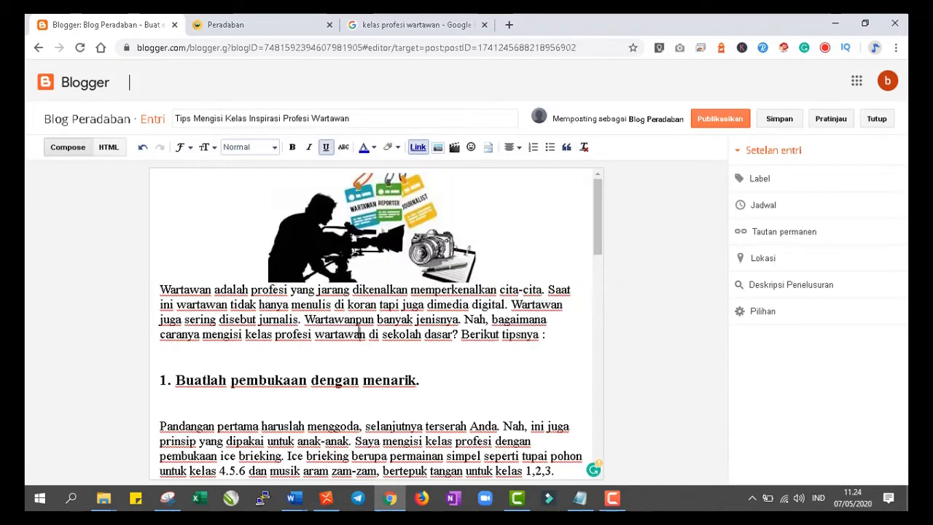
pyautogui.click(350, 231)
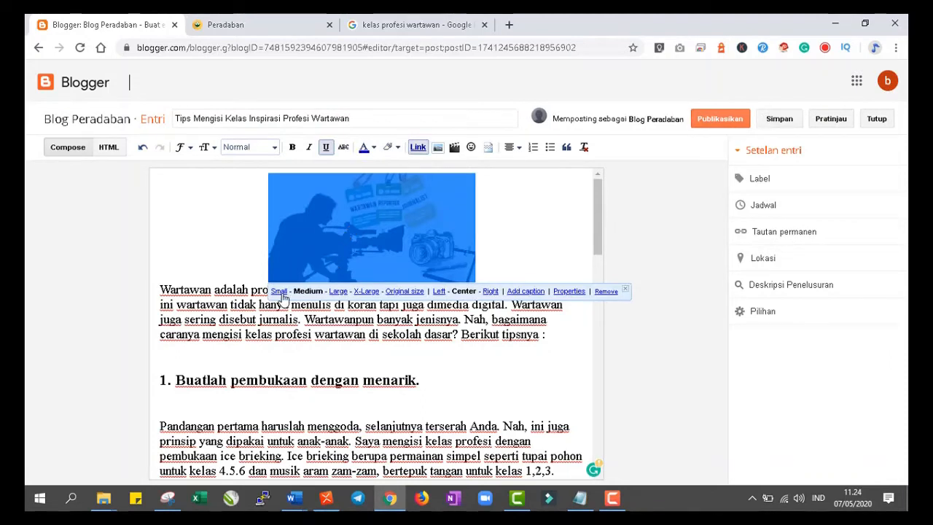
pyautogui.click(366, 290)
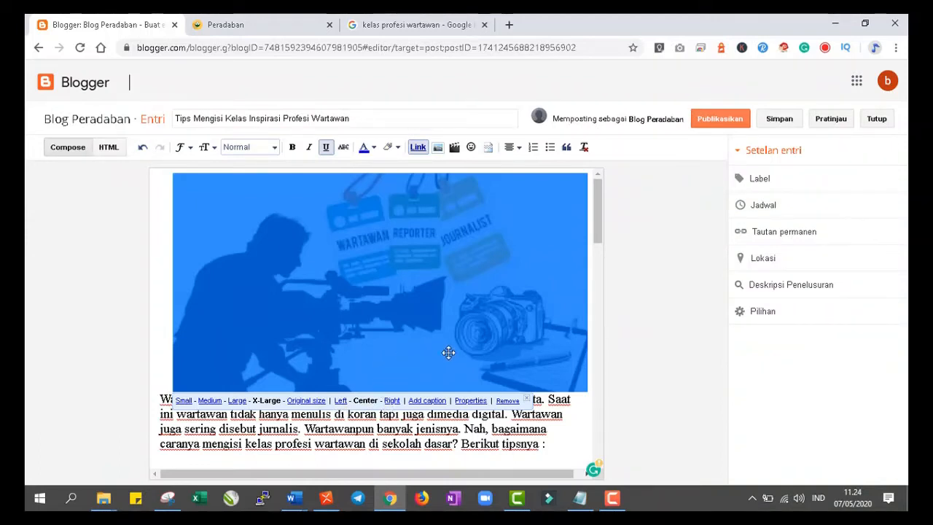
# Step: Set the wartawan image's title text to "kelas inspirasi wartawan" in its properties, select that text and place the cursor in the alt text
pyautogui.click(470, 401)
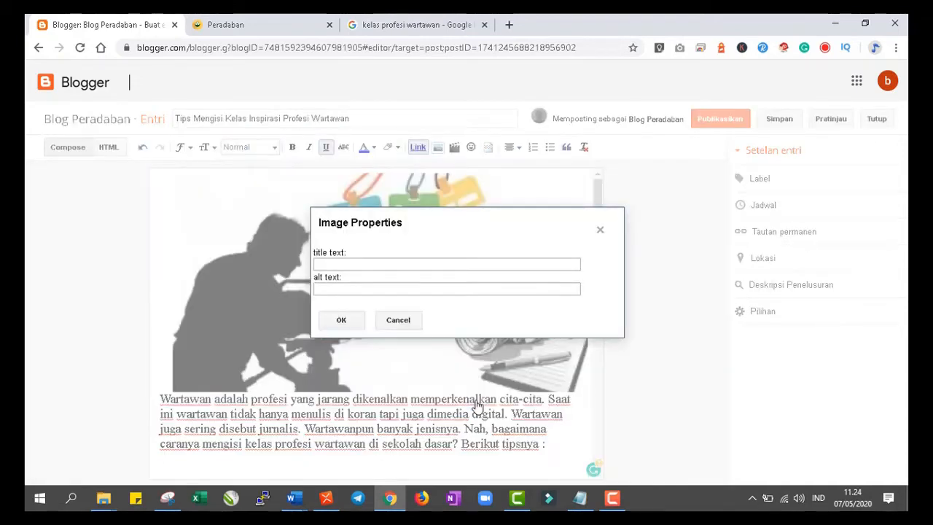
pyautogui.click(379, 263)
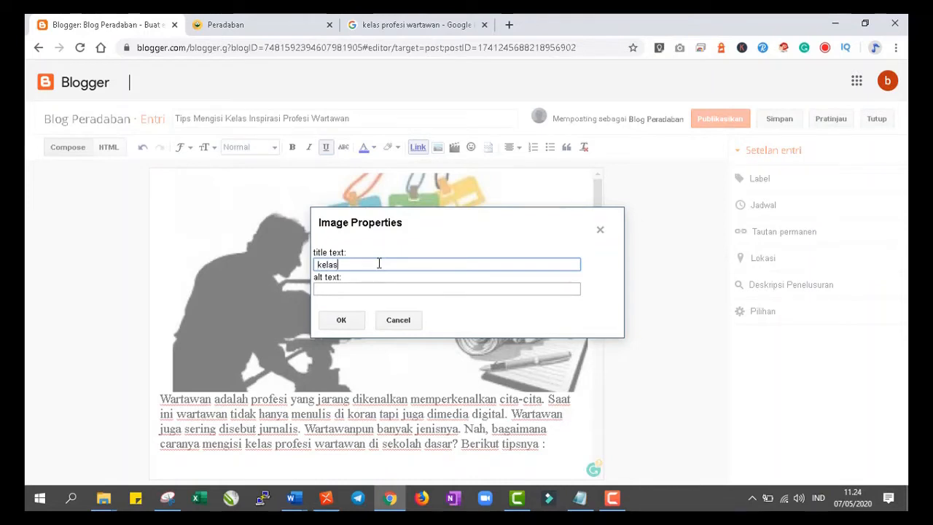
pyautogui.write('kelas inspirasi wartaawan')
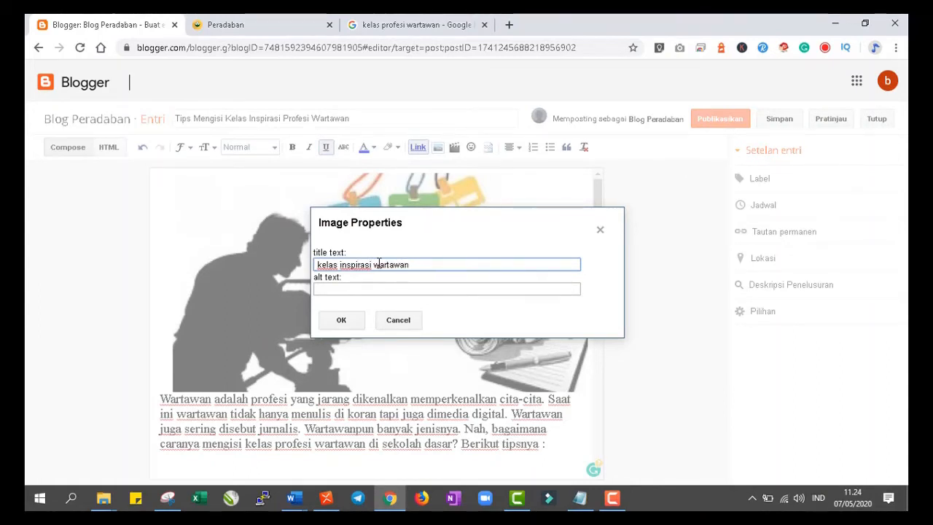
pyautogui.hotkey('ctrl', 'shift', 'Left')
pyautogui.hotkey('ctrl', 'shift', 'Left')
pyautogui.hotkey('ctrl', 'shift', 'Left')
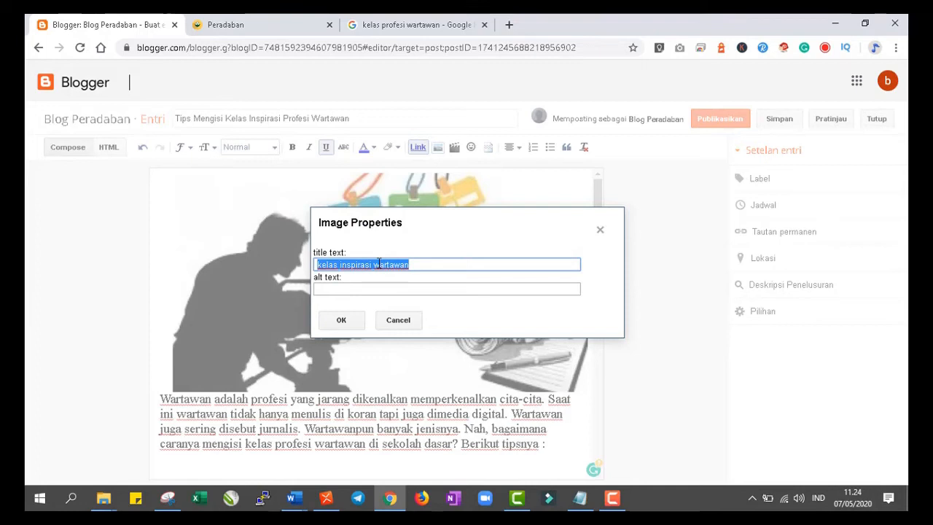
pyautogui.click(373, 293)
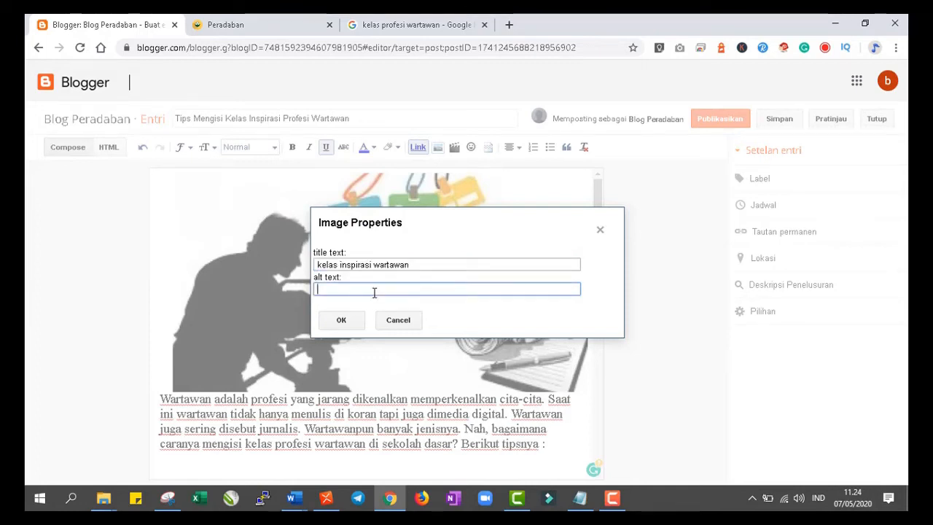
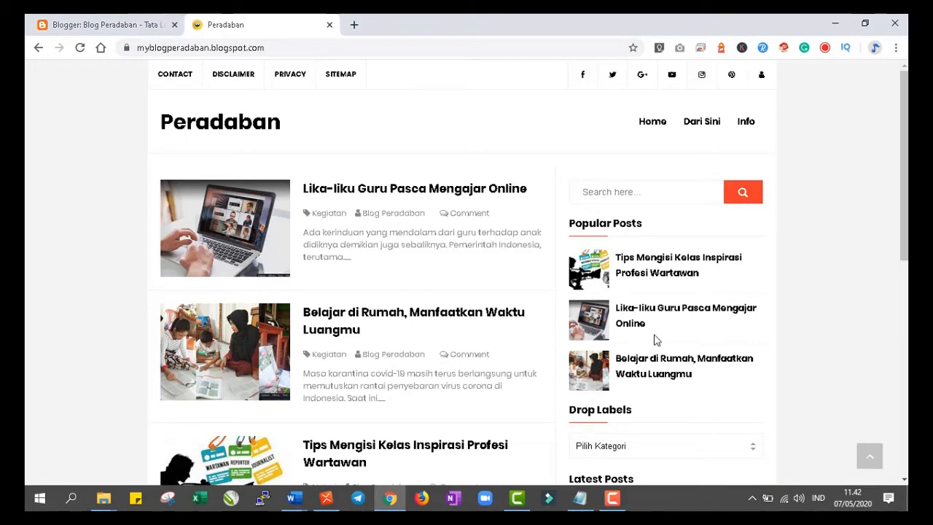
# Step: Switch to the BLOGSPOT mind map to review the link topic under teknis postingan, and check example words in the blog's first post excerpt
pyautogui.click(326, 498)
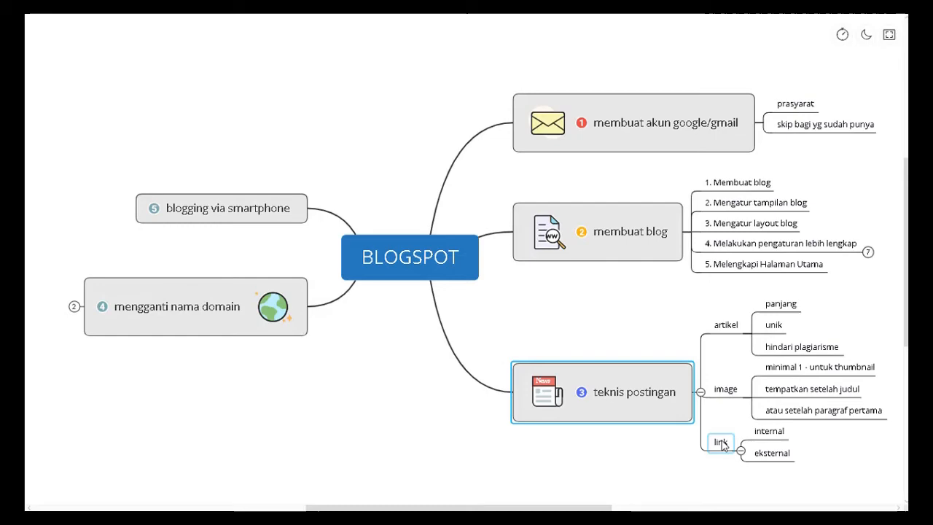
pyautogui.hotkey('alt', 'Tab')
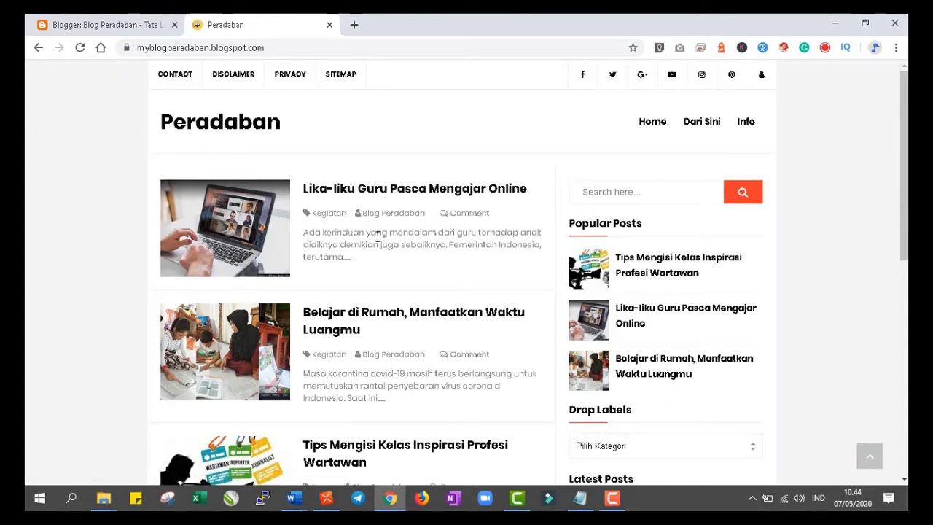
pyautogui.doubleClick(466, 231)
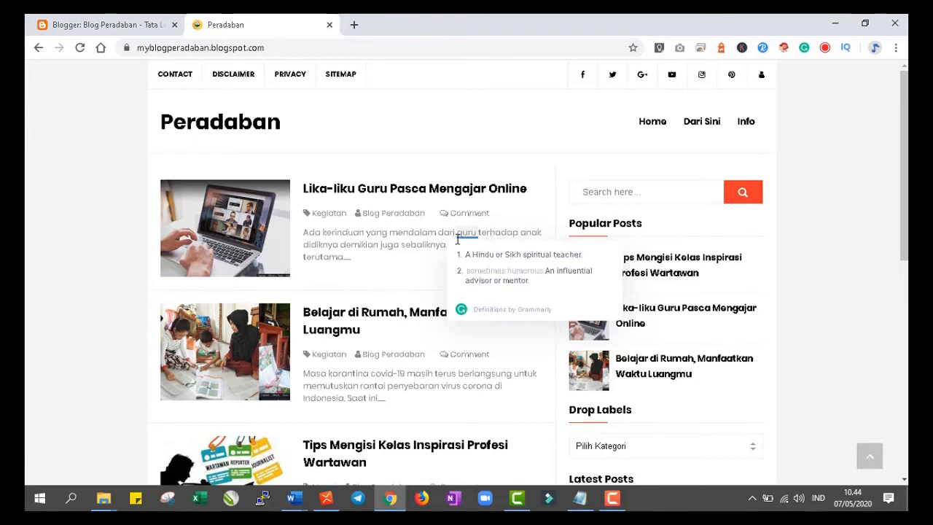
pyautogui.doubleClick(427, 233)
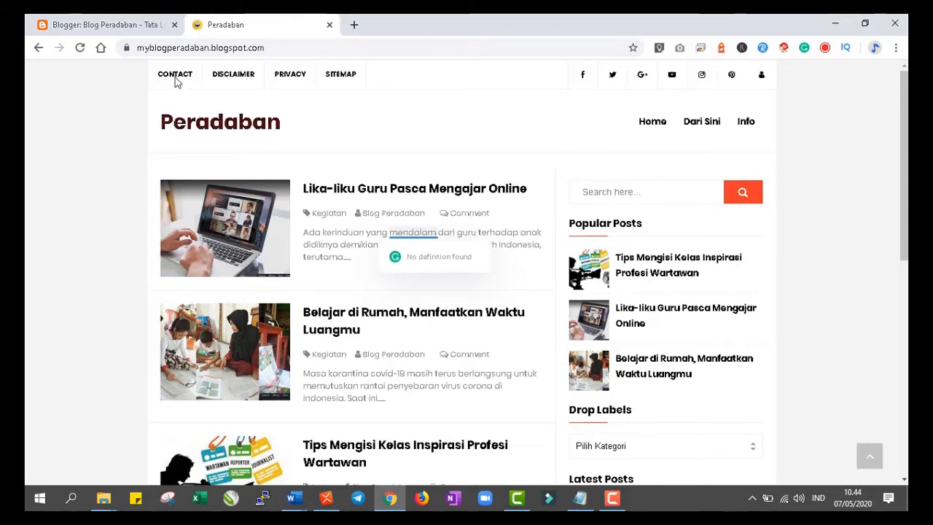
# Step: Show all posts in Blogger, close the blog's tab and open "Lika-liku Guru Pasca Mengajar Online" for editing in a new tab
pyautogui.click(130, 26)
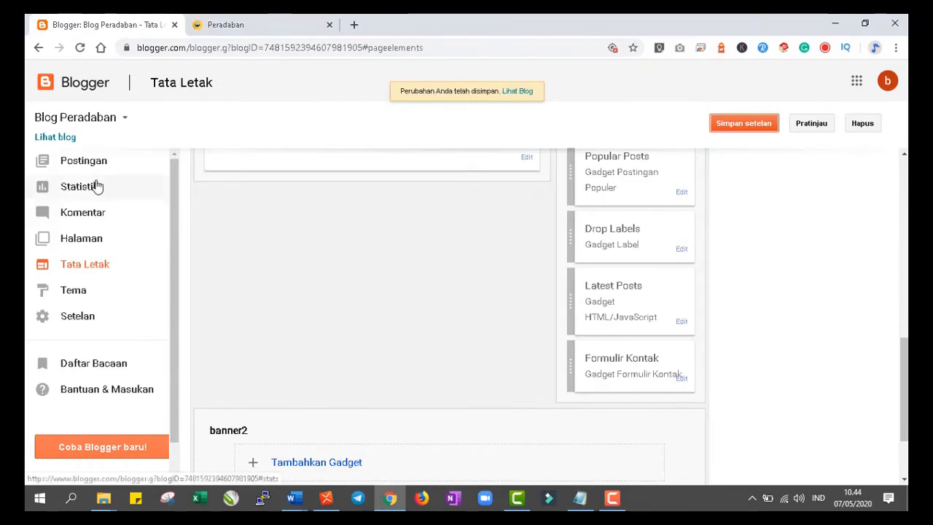
pyautogui.click(123, 164)
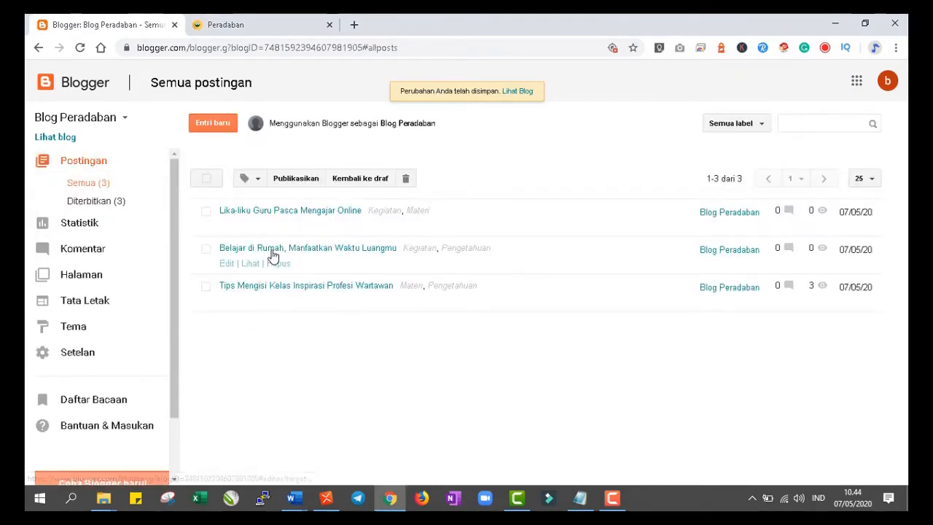
pyautogui.moveTo(234, 227)
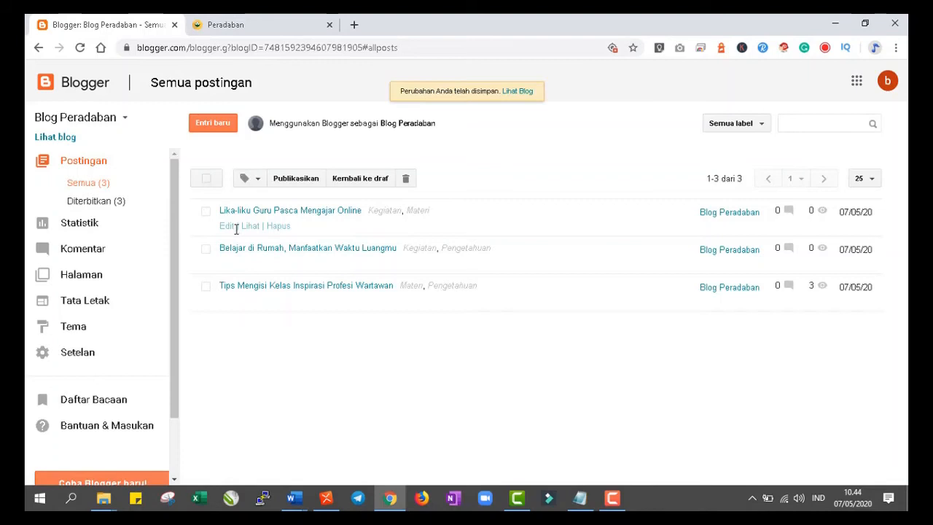
pyautogui.click(330, 24)
pyautogui.moveTo(219, 218)
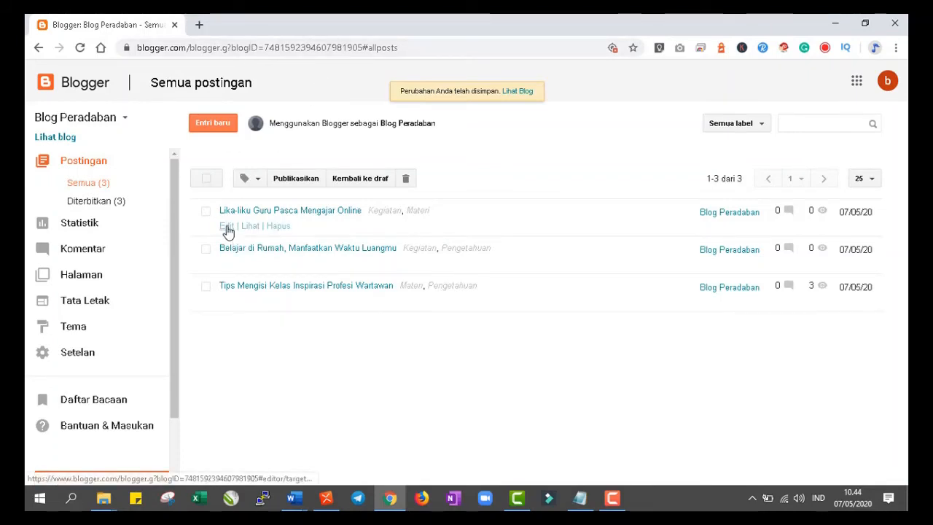
pyautogui.middleClick(227, 228)
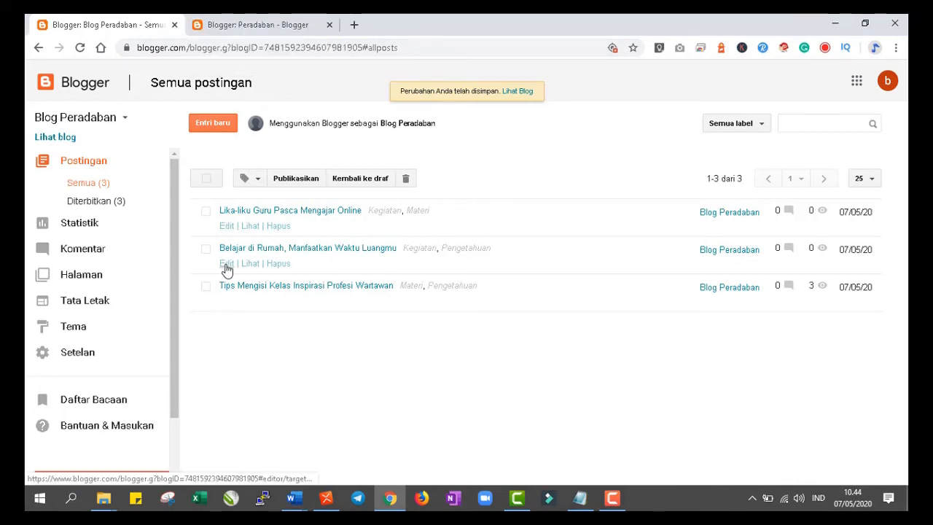
pyautogui.rightClick(227, 260)
pyautogui.click(232, 270)
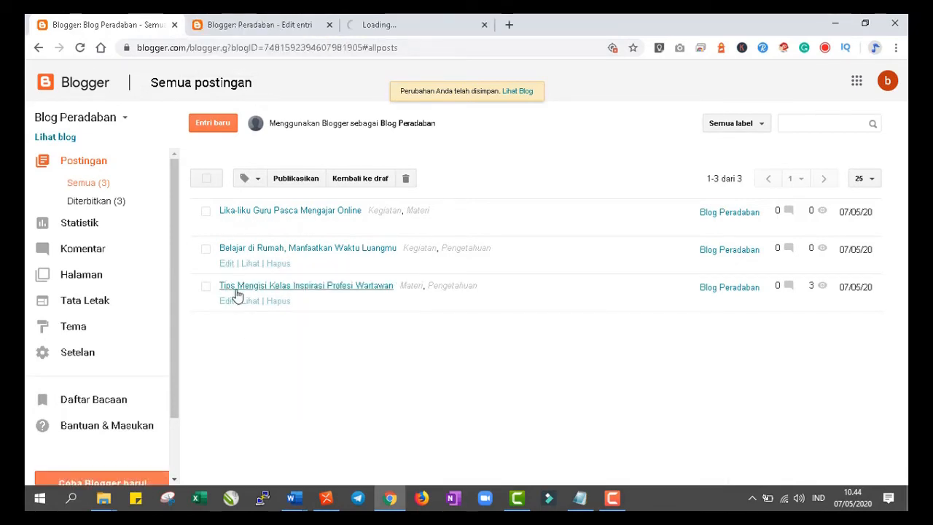
pyautogui.rightClick(227, 309)
pyautogui.click(239, 314)
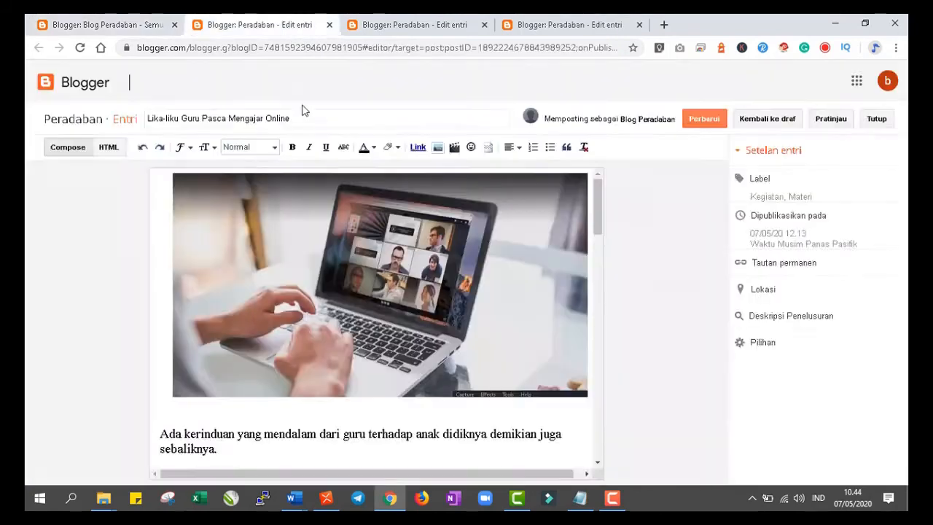
pyautogui.click(260, 25)
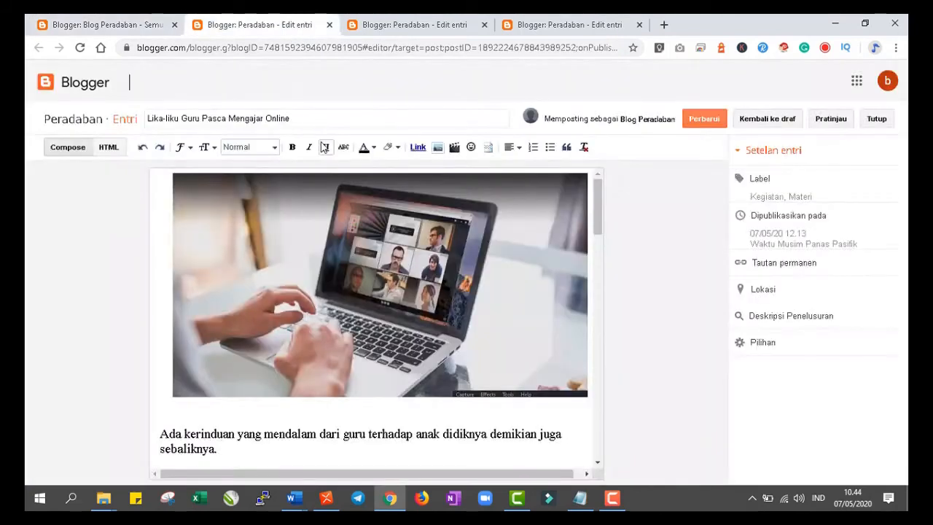
pyautogui.click(410, 26)
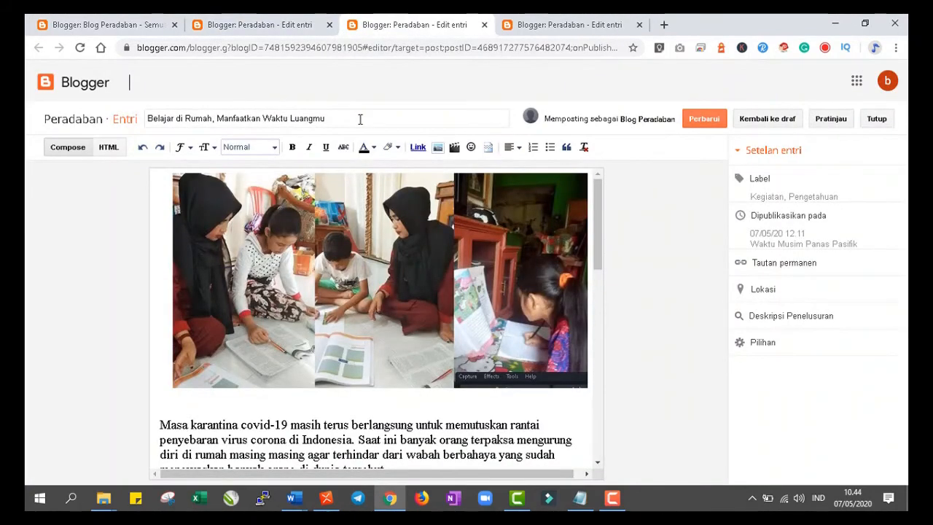
pyautogui.click(285, 27)
pyautogui.click(543, 28)
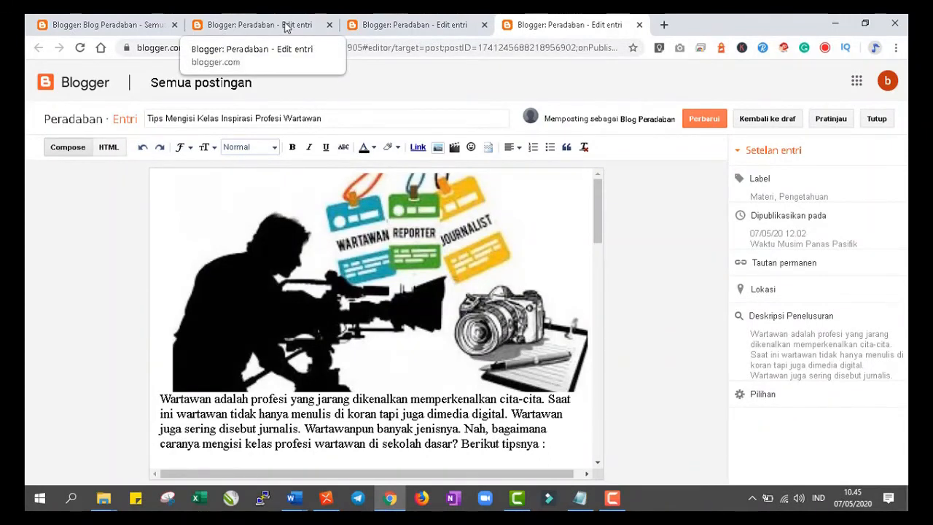
pyautogui.click(398, 27)
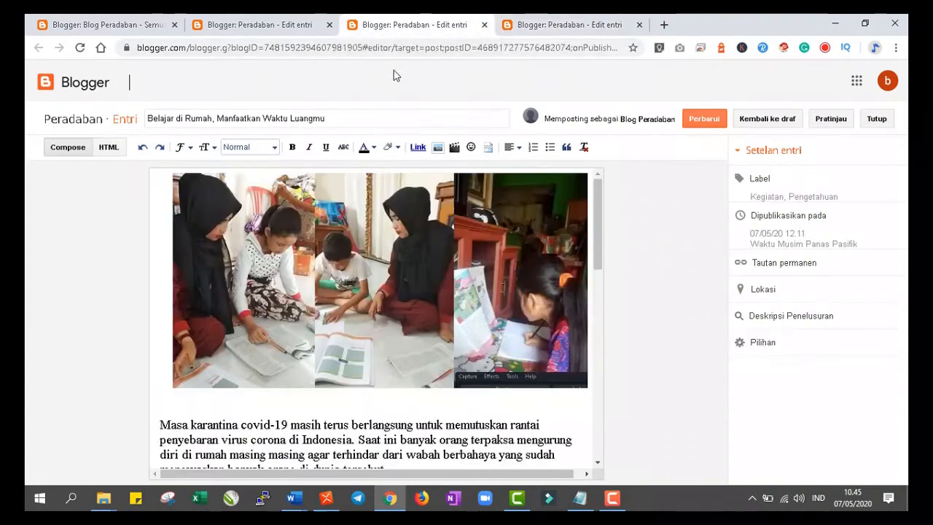
pyautogui.click(484, 25)
pyautogui.click(484, 25)
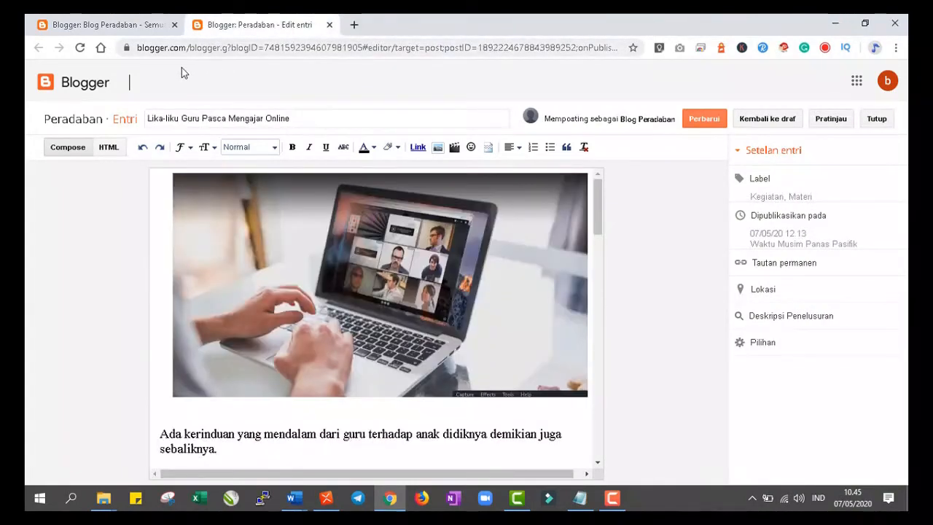
# Step: Open the published pages of "Belajar di Rumah, Manfaatkan Waktu Luangmu" and "Tips Mengisi Kelas Inspirasi Profesi Wartawan" in new tabs from the post list
pyautogui.click(136, 30)
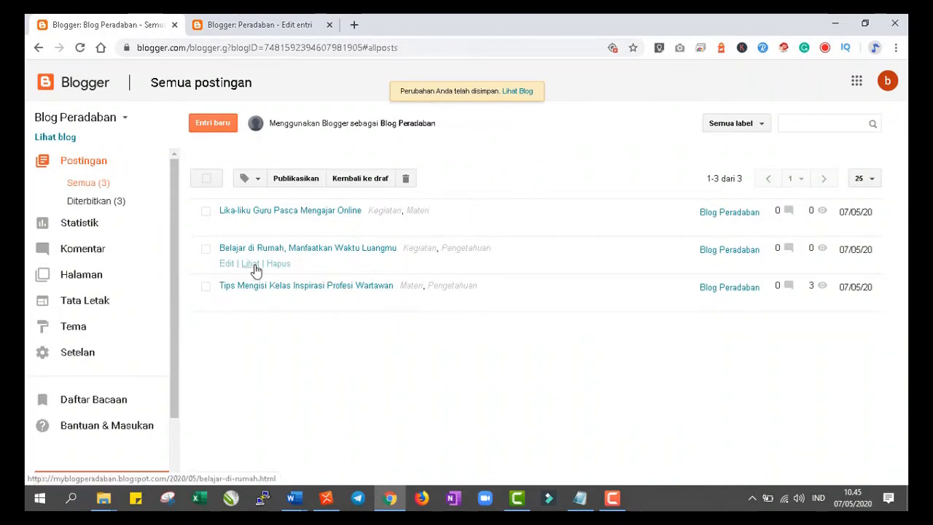
pyautogui.rightClick(255, 270)
pyautogui.click(271, 273)
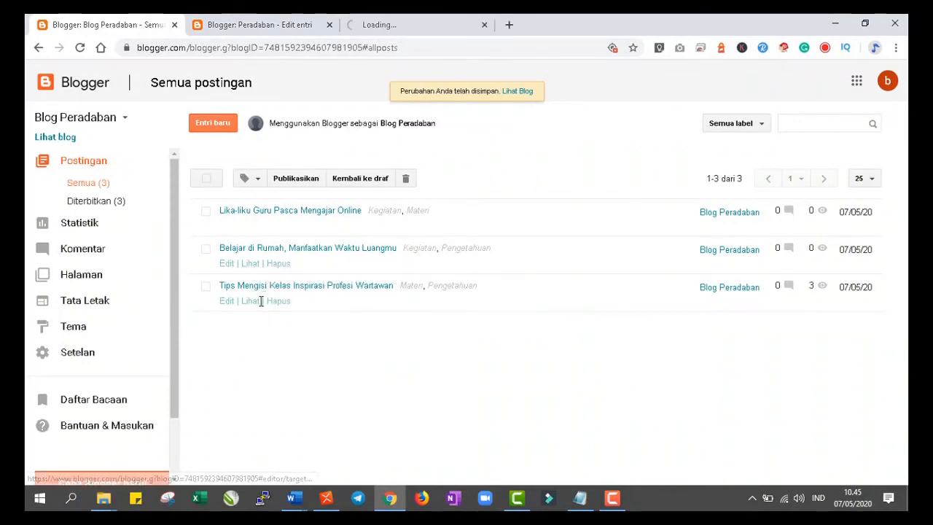
pyautogui.rightClick(253, 304)
pyautogui.click(292, 316)
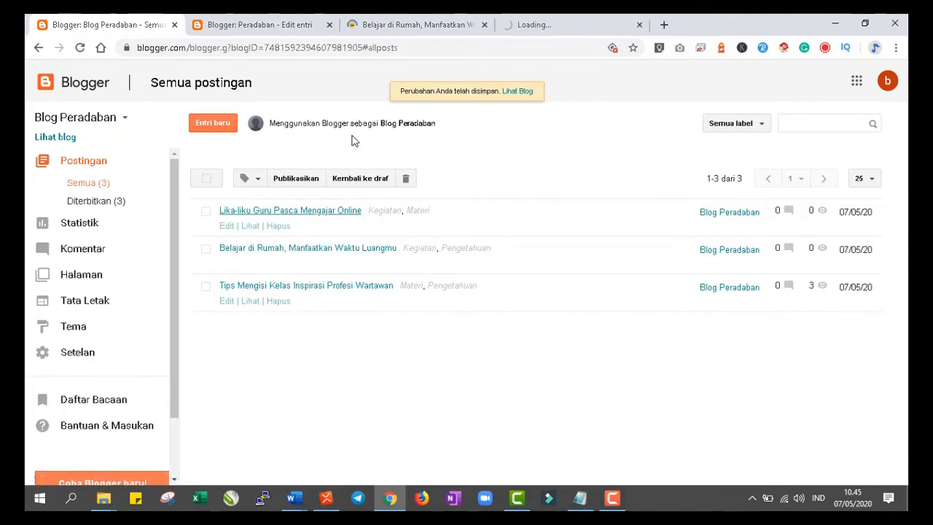
# Step: Copy the web address of the published "Belajar di Rumah, Manfaatkan Waktu Luangmu" post
pyautogui.click(392, 26)
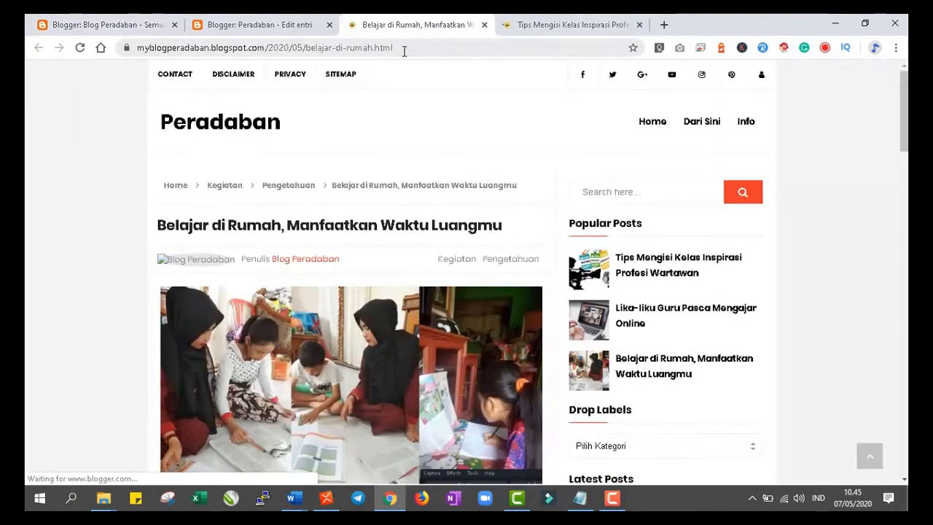
pyautogui.click(402, 51)
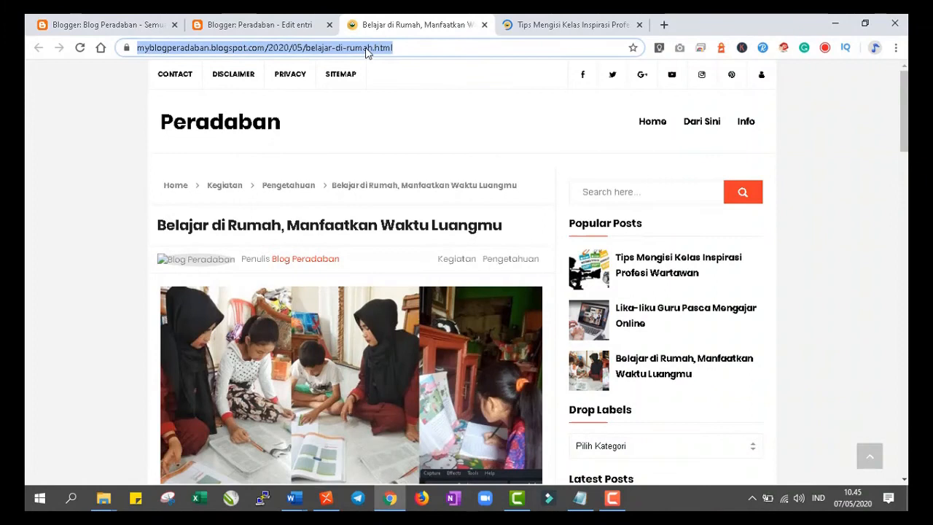
pyautogui.rightClick(366, 49)
pyautogui.click(385, 117)
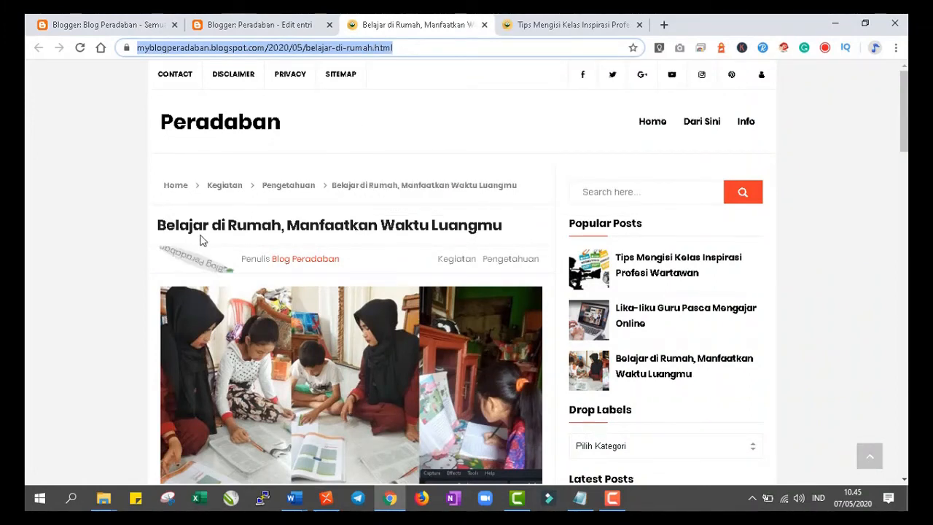
# Step: Return to the "Lika-liku Guru Pasca Mengajar Online" editor and find the word "belajar" in the "Proses belajar mengajar" paragraph
pyautogui.click(277, 25)
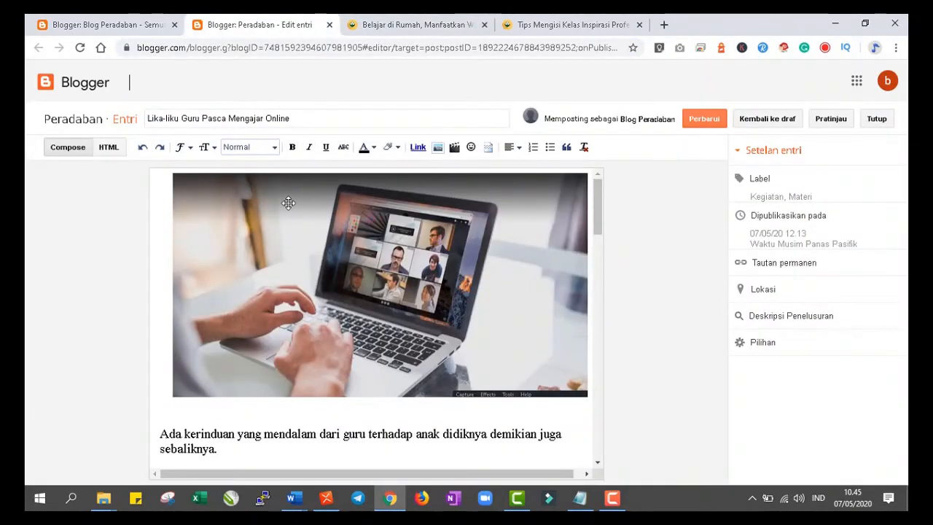
pyautogui.scroll(-2, 287, 204)
pyautogui.scroll(2, 342, 218)
pyautogui.hotkey('ctrl', 'f')
pyautogui.write('belajar')
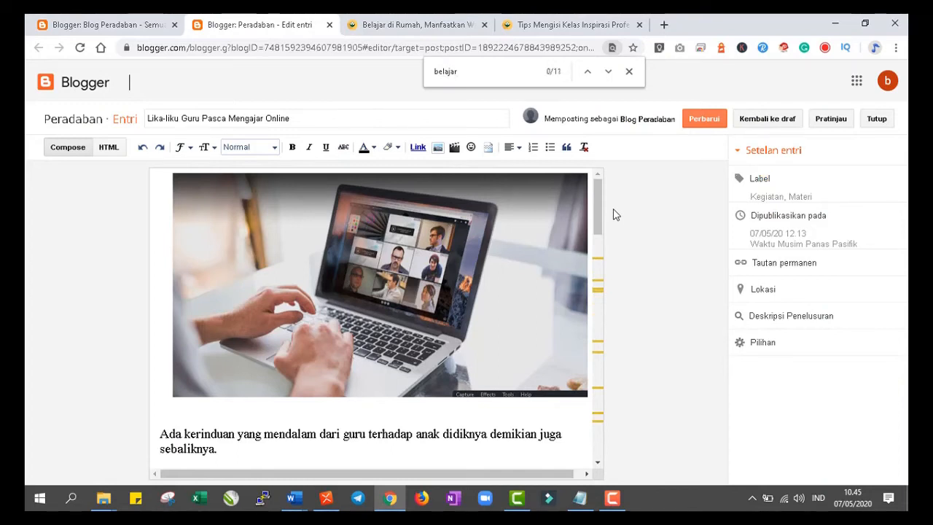
pyautogui.press('Return')
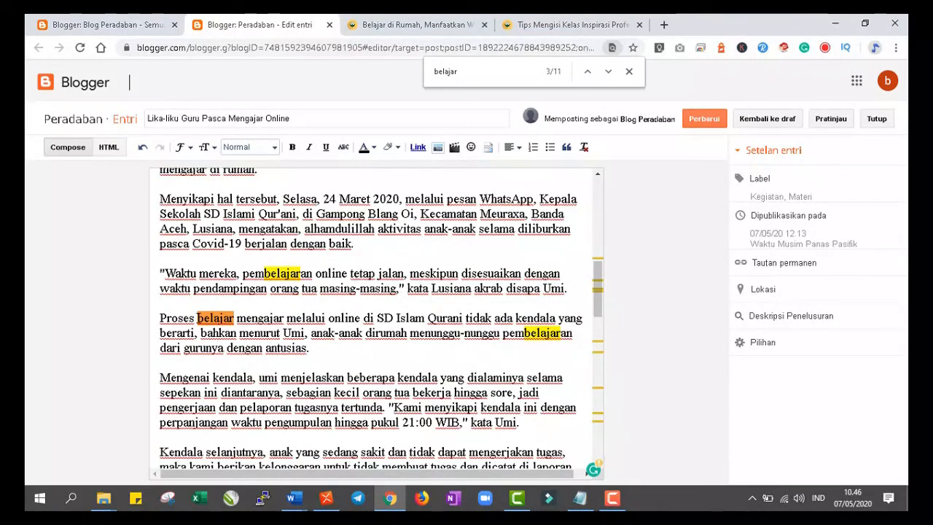
# Step: Link the word "belajar" in the "Proses belajar mengajar" paragraph to the copied post address, set to open in a new window
pyautogui.moveTo(199, 317); pyautogui.dragTo(234, 315)
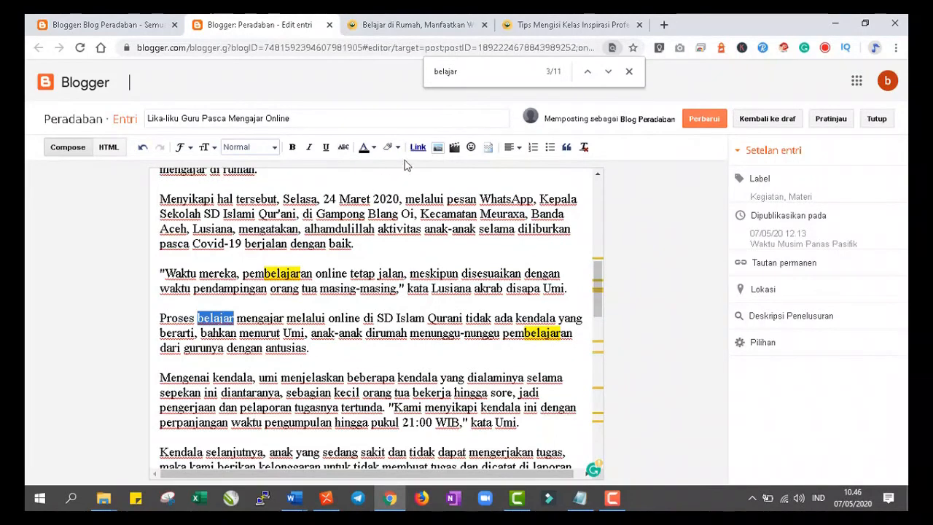
pyautogui.click(418, 148)
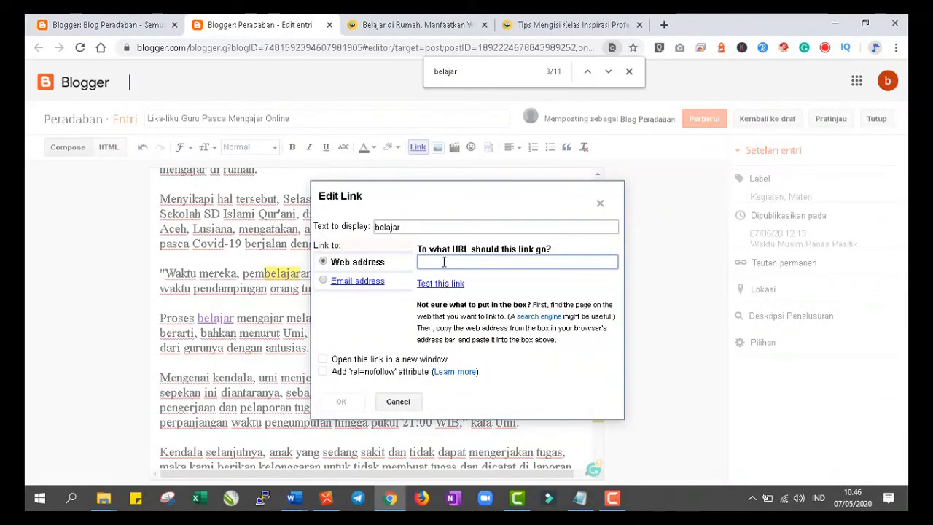
pyautogui.rightClick(444, 262)
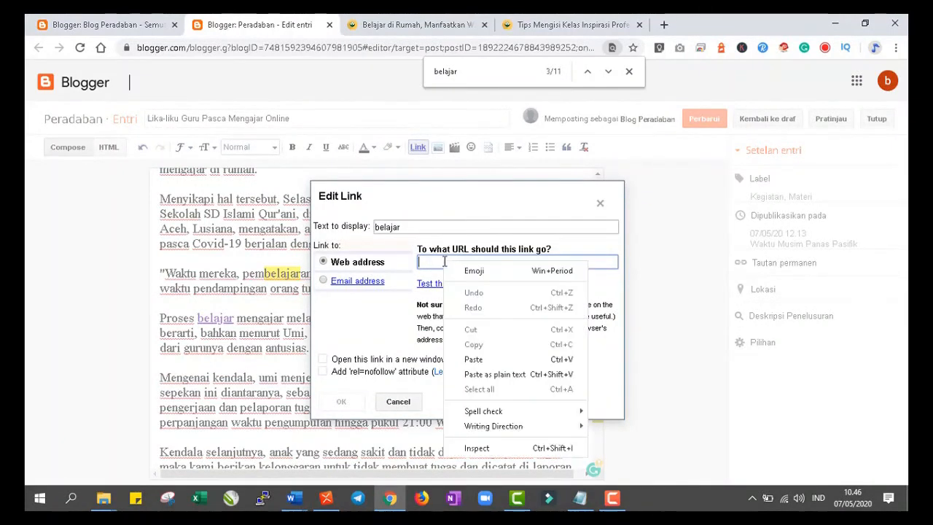
pyautogui.click(474, 359)
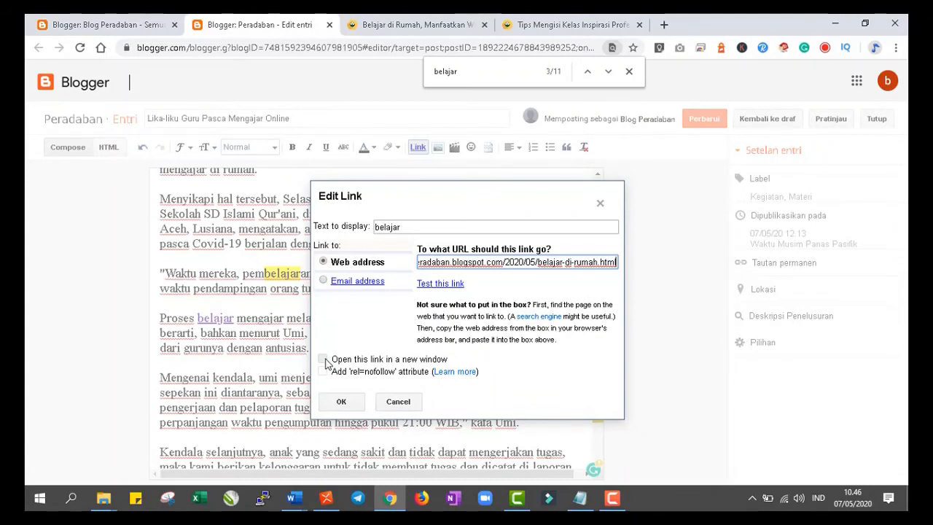
pyautogui.click(323, 360)
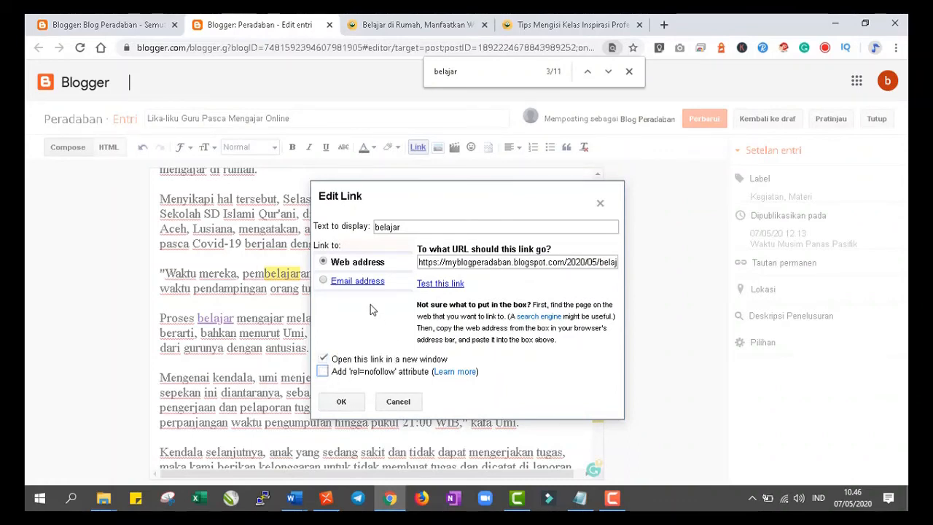
pyautogui.click(344, 405)
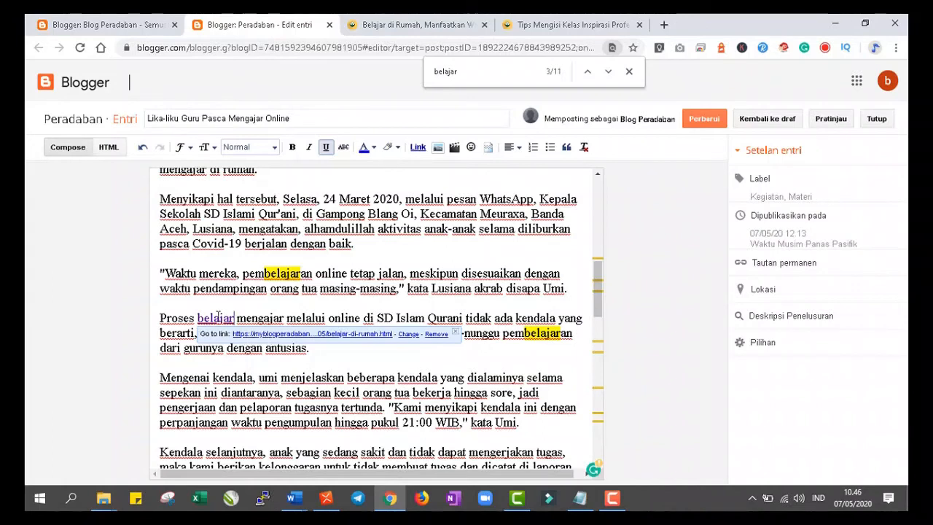
# Step: Colour the linked word "belajar" in the "Proses belajar mengajar" paragraph red
pyautogui.moveTo(197, 317); pyautogui.dragTo(233, 318)
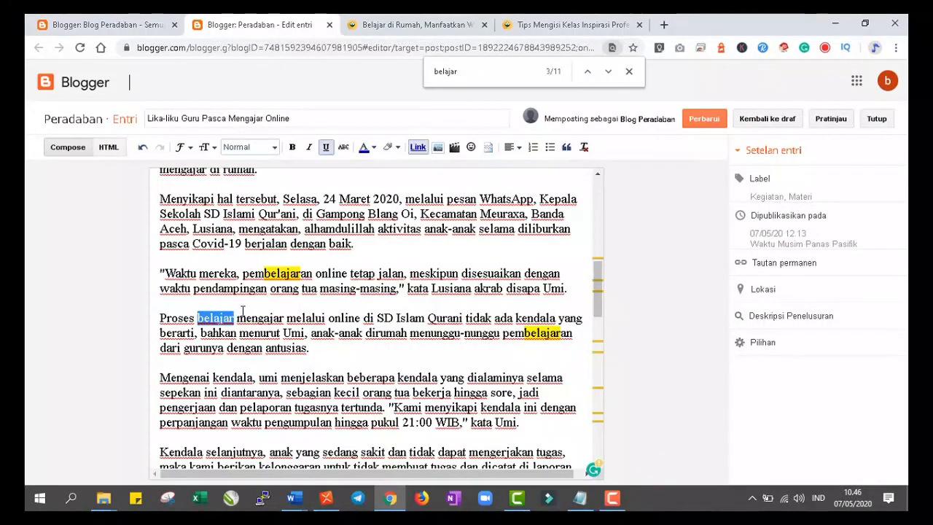
pyautogui.click(374, 148)
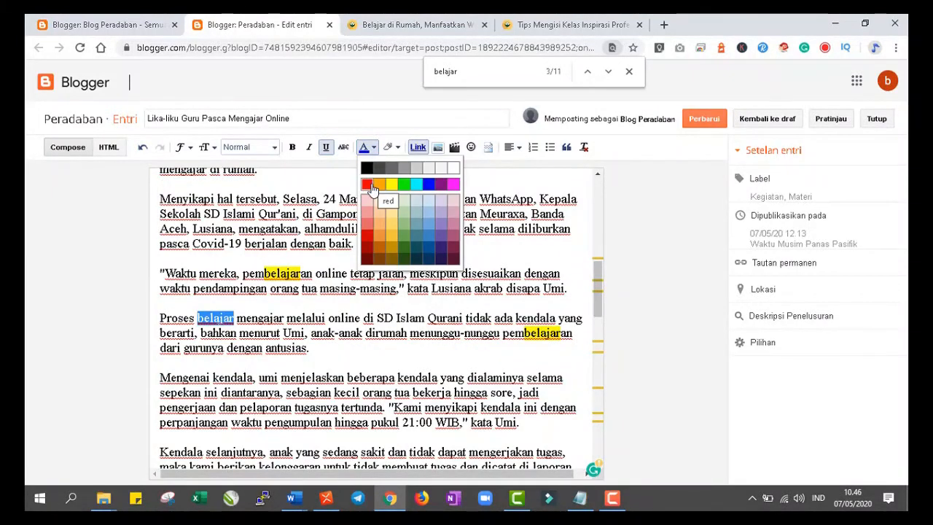
pyautogui.click(367, 184)
pyautogui.click(296, 306)
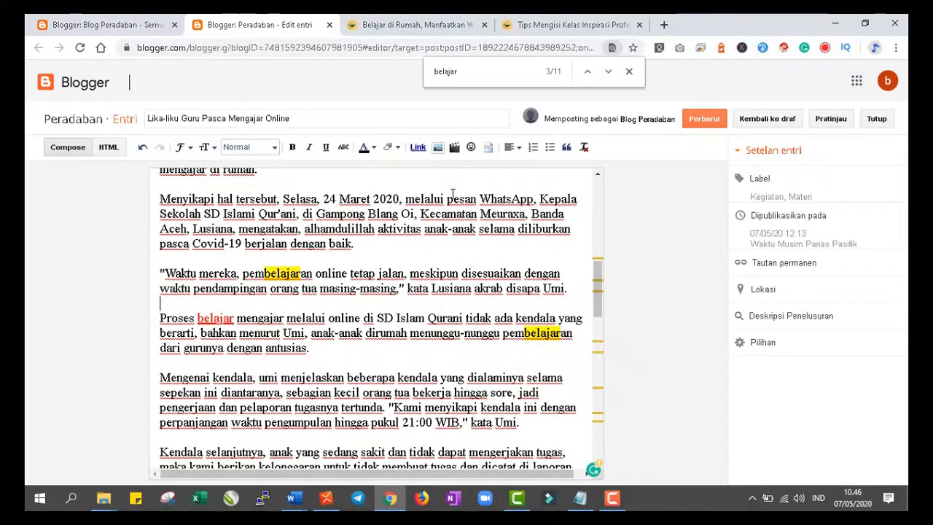
# Step: Copy the address of the published "Tips Mengisi Kelas Inspirasi Profesi Wartawan" post and find "profesi" in the "Lika-liku Guru Pasca Mengajar Online" editor
pyautogui.click(548, 27)
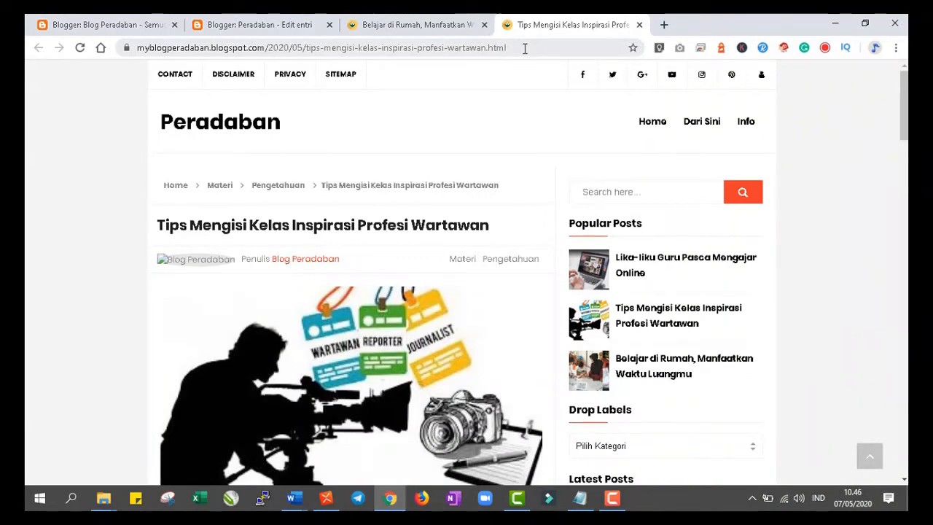
pyautogui.moveTo(524, 48); pyautogui.dragTo(115, 101)
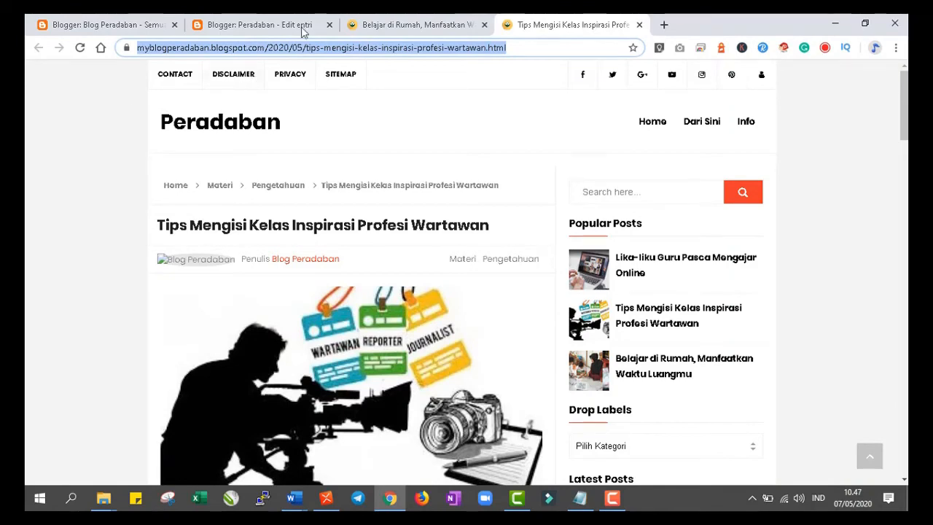
pyautogui.click(268, 30)
pyautogui.hotkey('ctrl', 'f')
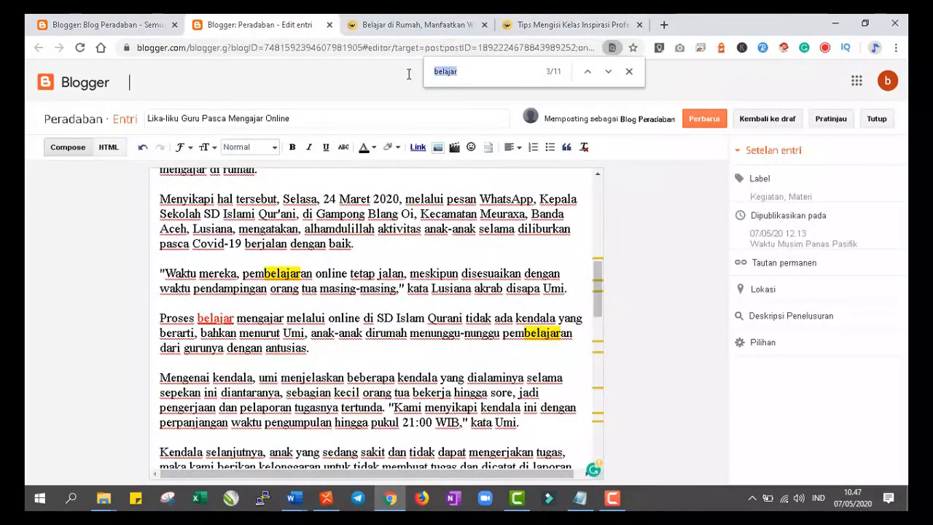
pyautogui.write('profesi')
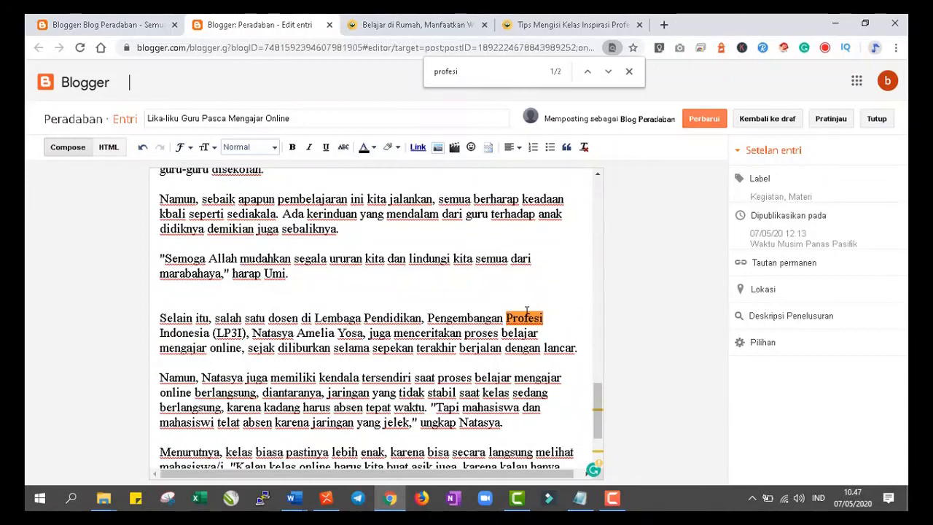
pyautogui.click(608, 73)
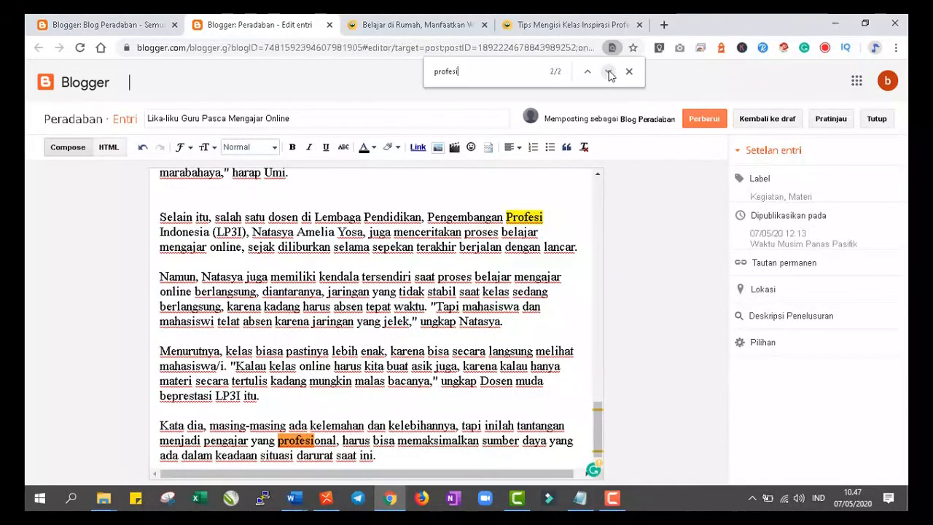
pyautogui.click(591, 74)
# Step: Link the word "Profesi" in the "Selain itu" paragraph to the copied post address and try to colour it red
pyautogui.moveTo(506, 217); pyautogui.dragTo(538, 217)
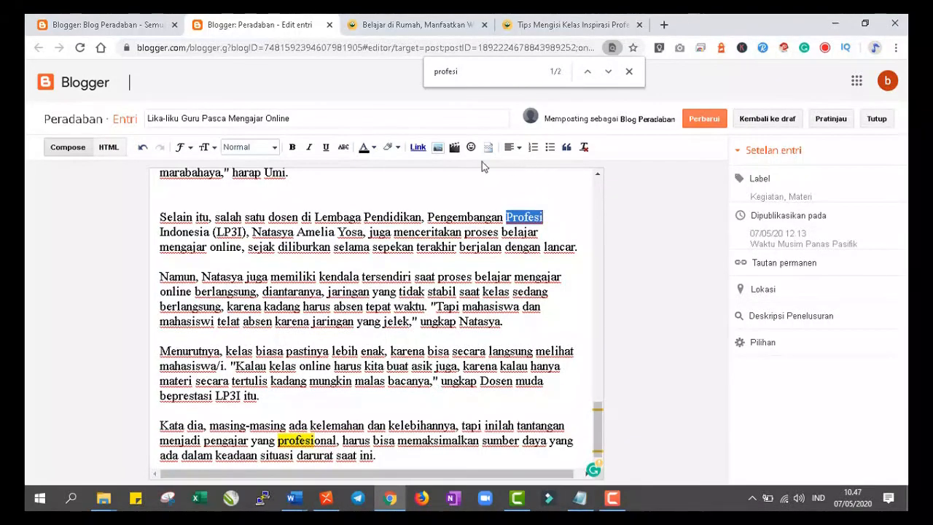
pyautogui.click(419, 148)
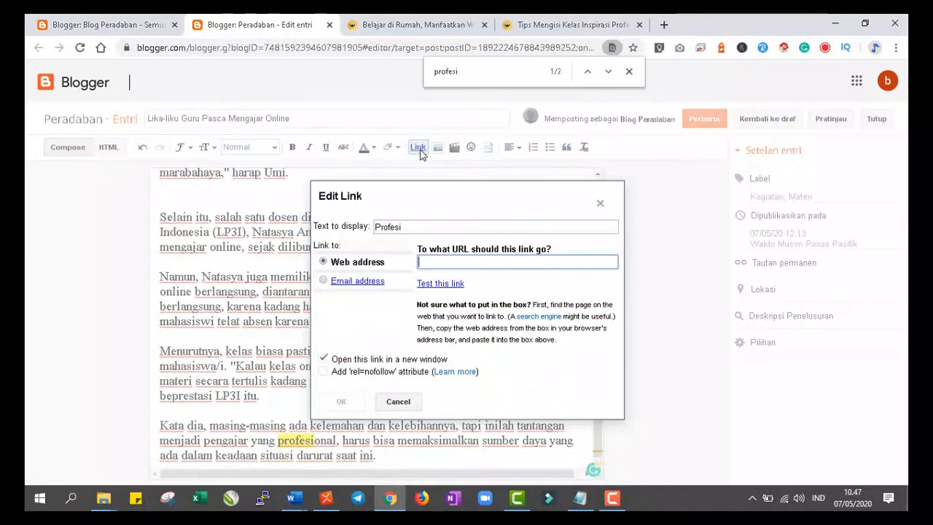
pyautogui.rightClick(466, 261)
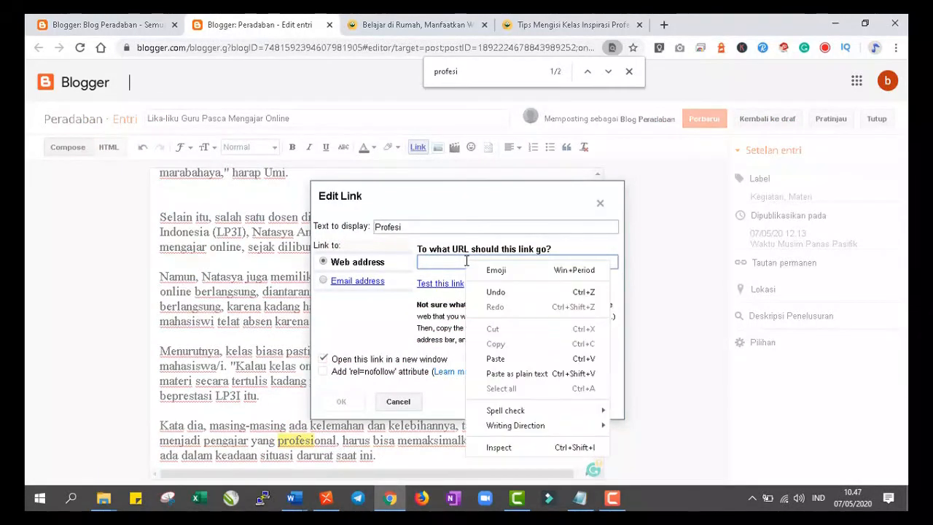
pyautogui.click(487, 358)
pyautogui.click(346, 400)
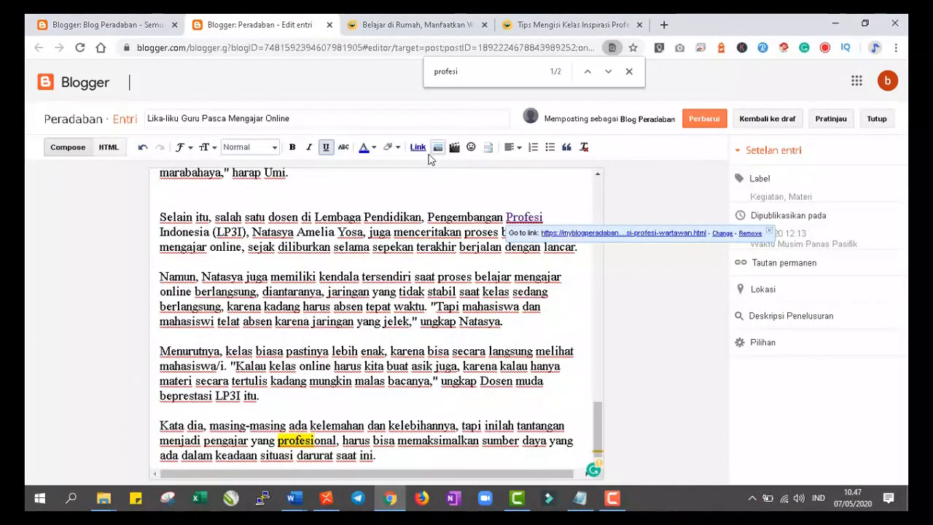
pyautogui.click(376, 153)
pyautogui.click(371, 182)
# Step: Add a closing paragraph at the end of the post: "Untuk informasi lebih lanjut, silahkan kunjungi web SMPIT AS-SYIFA BOARDING SCHOOL JALANCAGAK SUBANG"
pyautogui.click(410, 457)
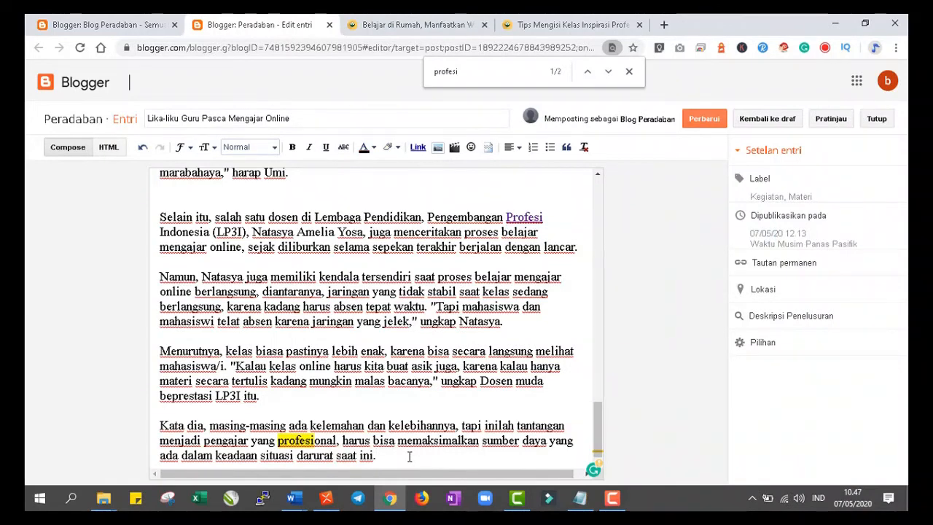
pyautogui.press('Return')
pyautogui.press('Return')
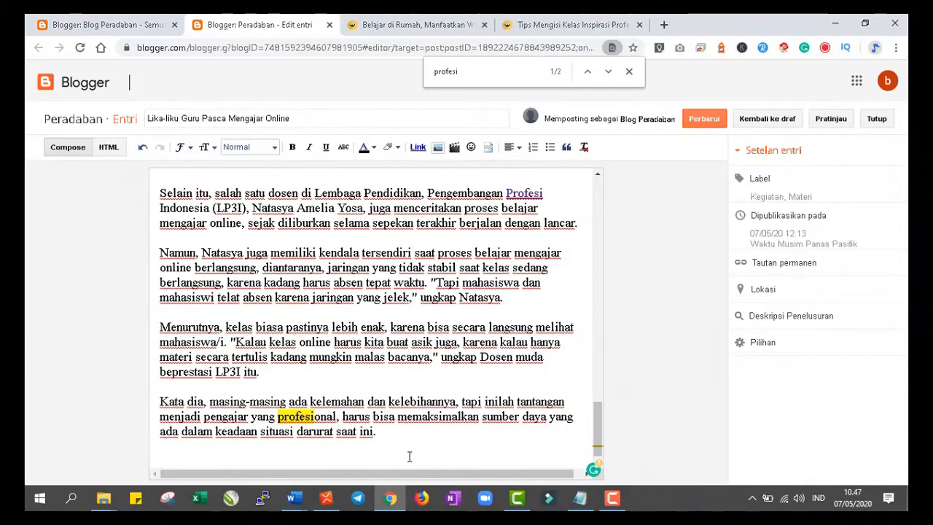
pyautogui.write('ntuk informasi ')
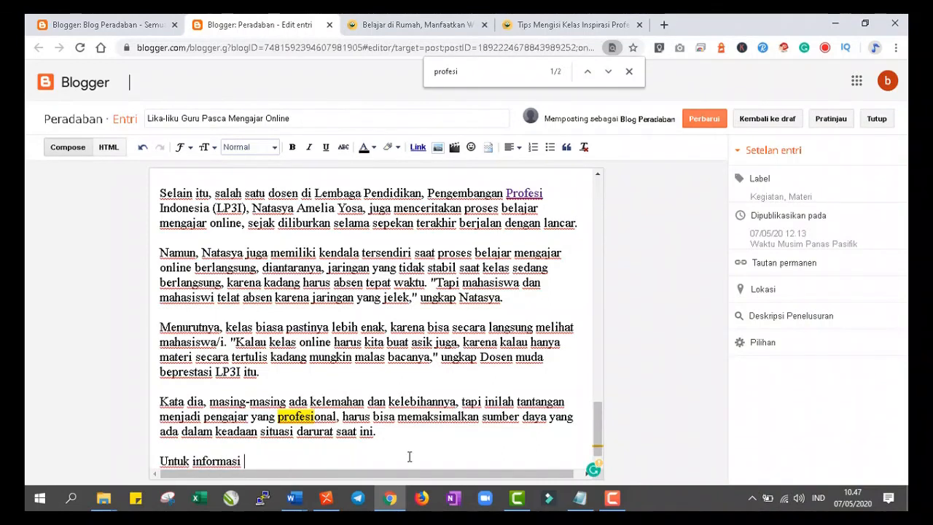
pyautogui.write('lebih lanjut')
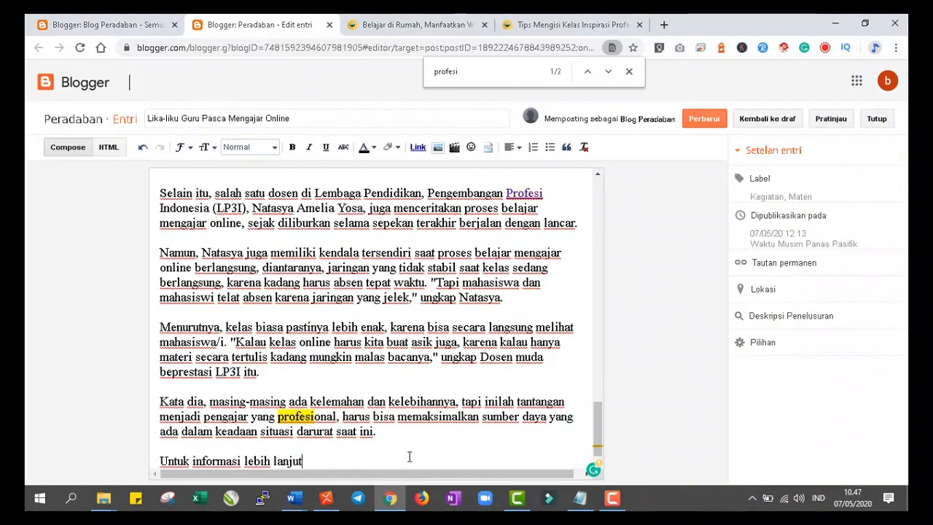
pyautogui.write(', silahkan')
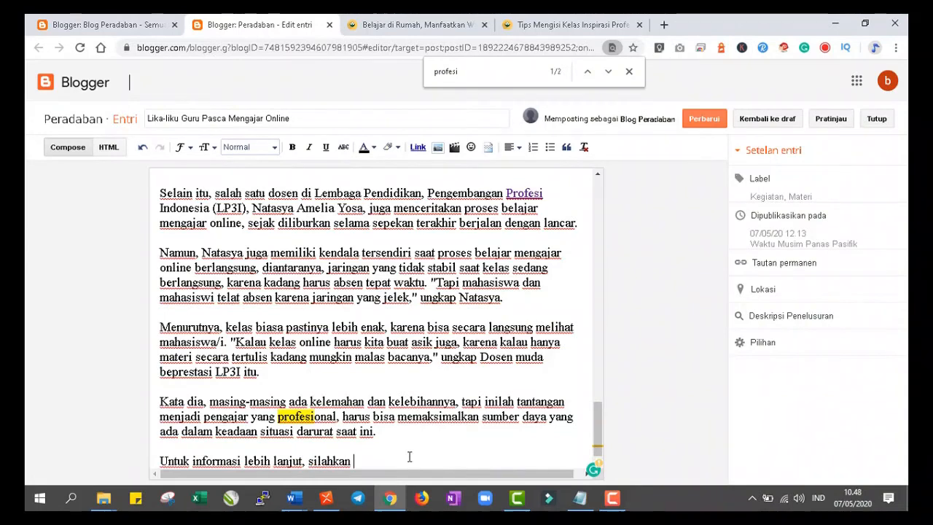
pyautogui.write(' kunjungi web SM')
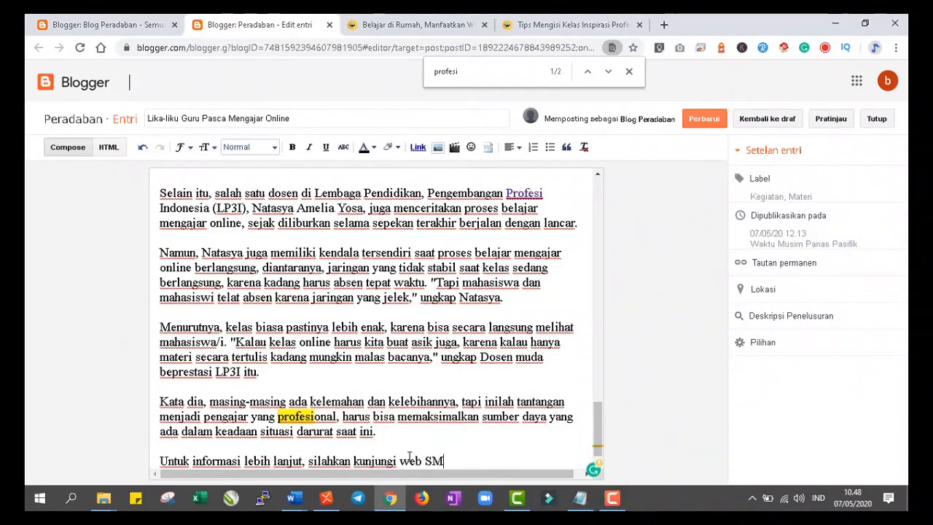
pyautogui.write('PIT AS-SYIFA ')
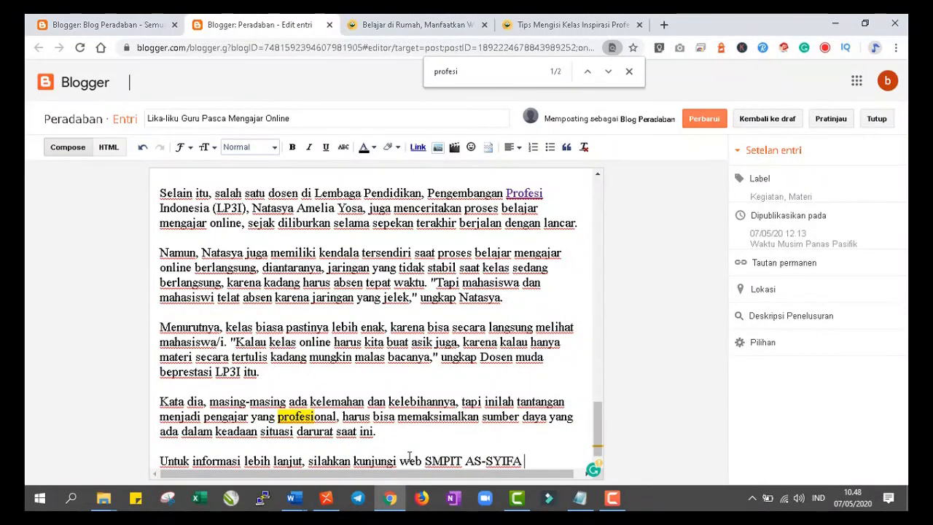
pyautogui.write('BOARDING')
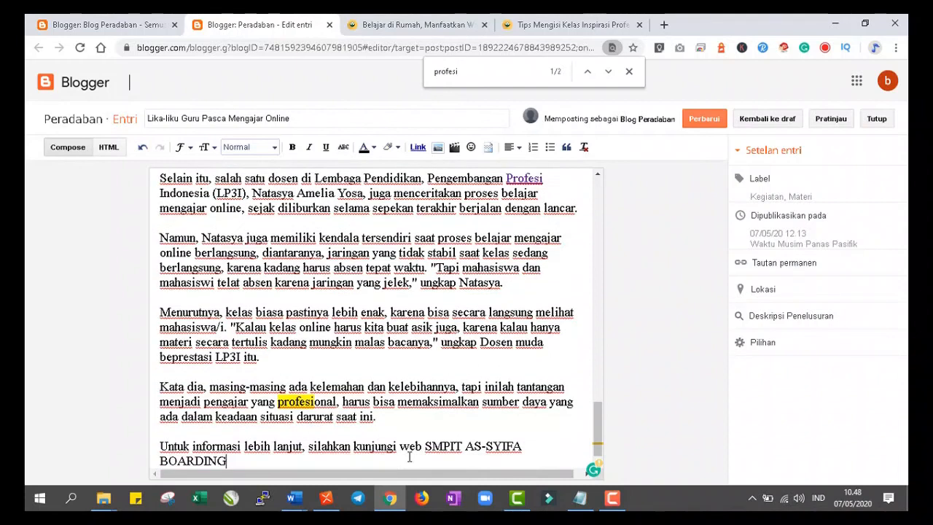
pyautogui.write(' SCHOOL JA')
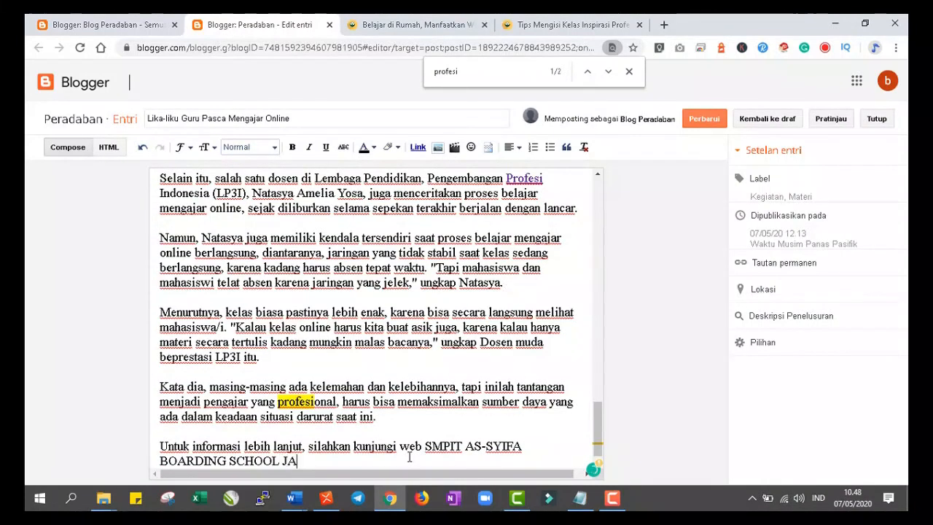
pyautogui.write('LANCAGAK ')
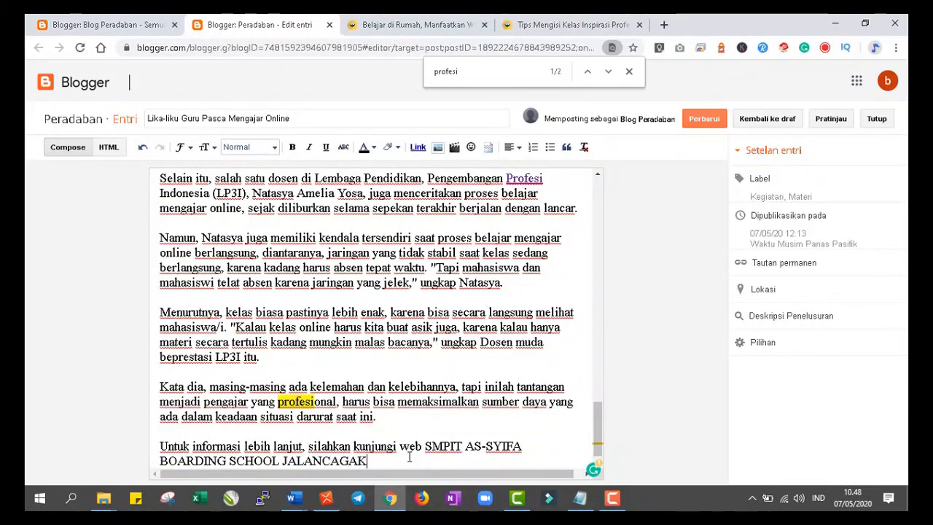
pyautogui.write('SUBANG')
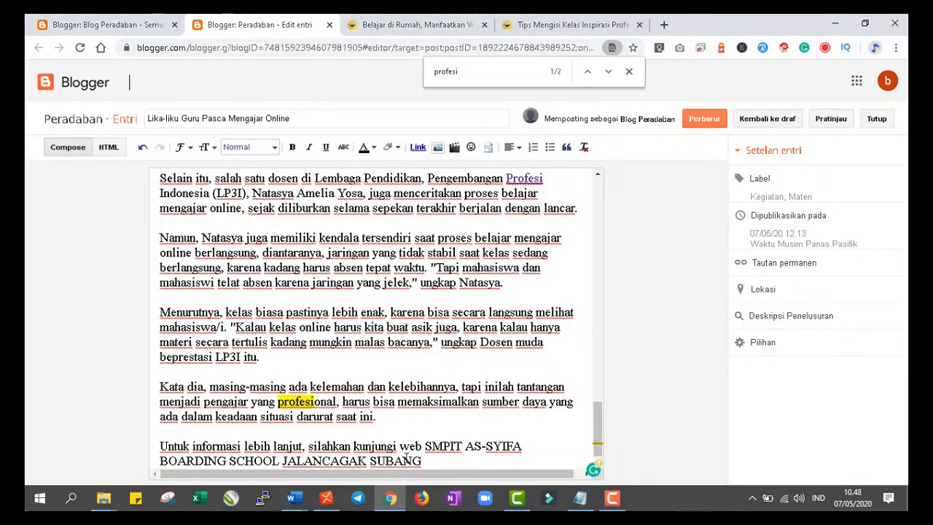
# Step: Open smpit.assyifa-boardingschool.sch.id in a new tab and copy the site's web address
pyautogui.click(664, 24)
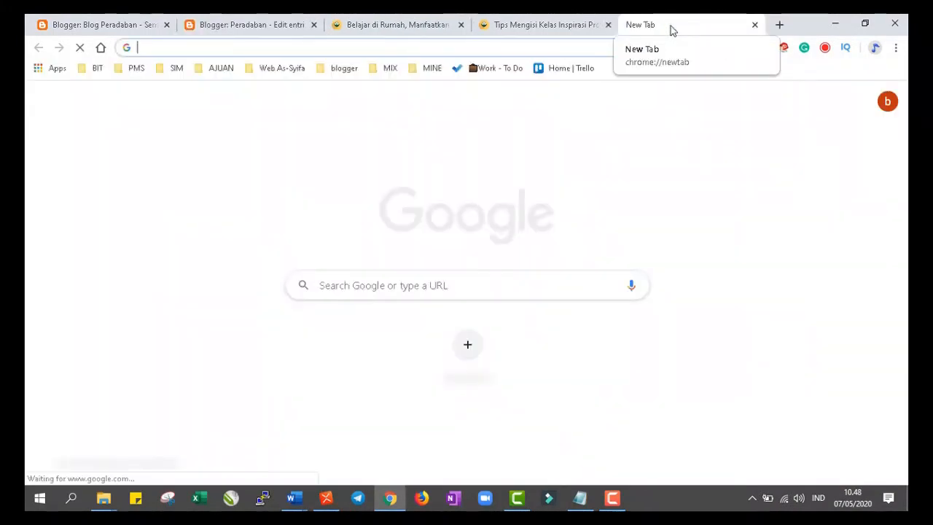
pyautogui.write('smpit.assyifa-boardingschool.sch.id')
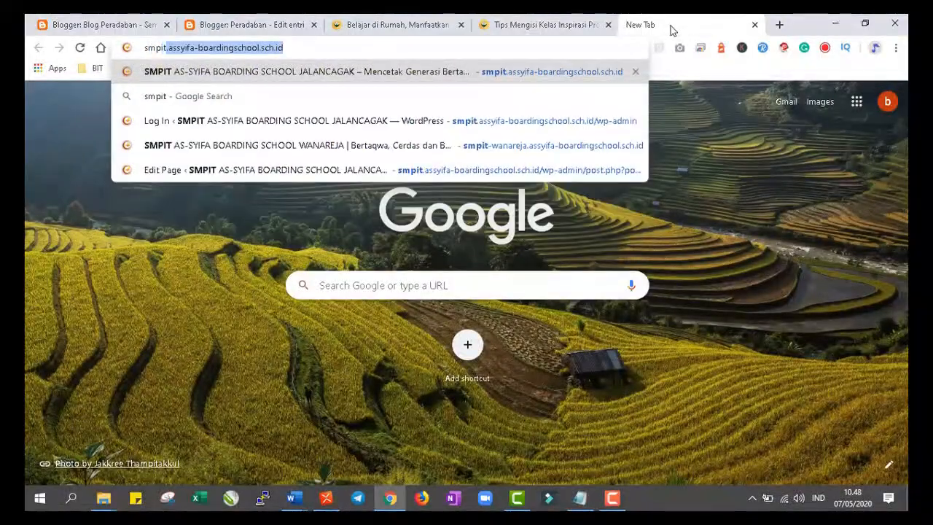
pyautogui.press('Return')
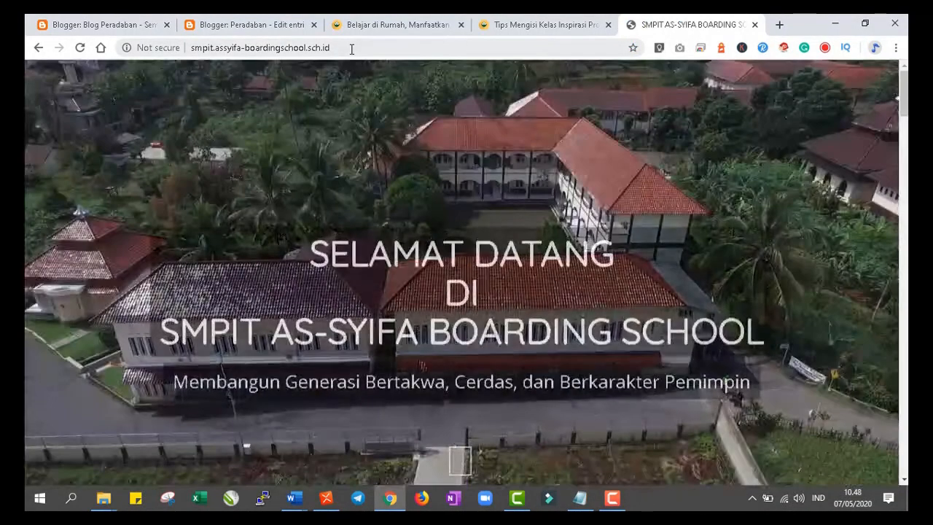
pyautogui.click(351, 49)
pyautogui.hotkey('ctrl', 'c')
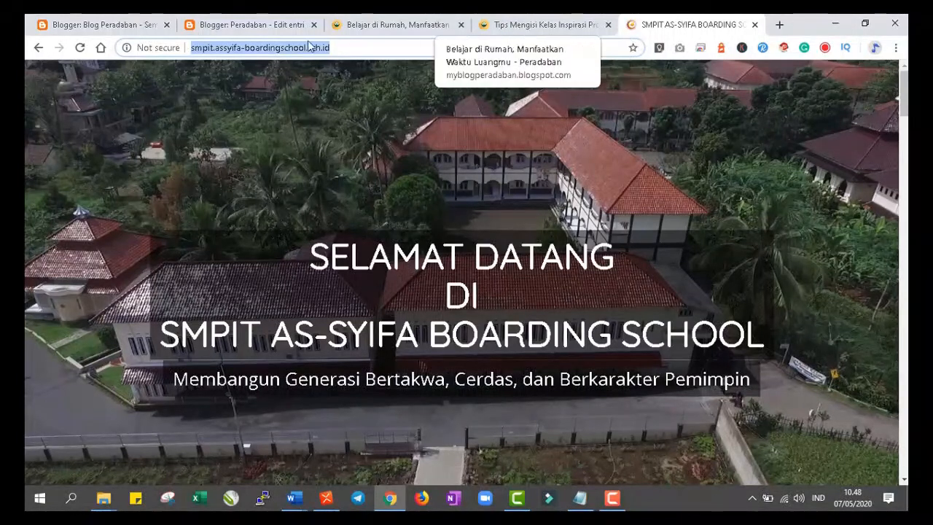
pyautogui.click(250, 27)
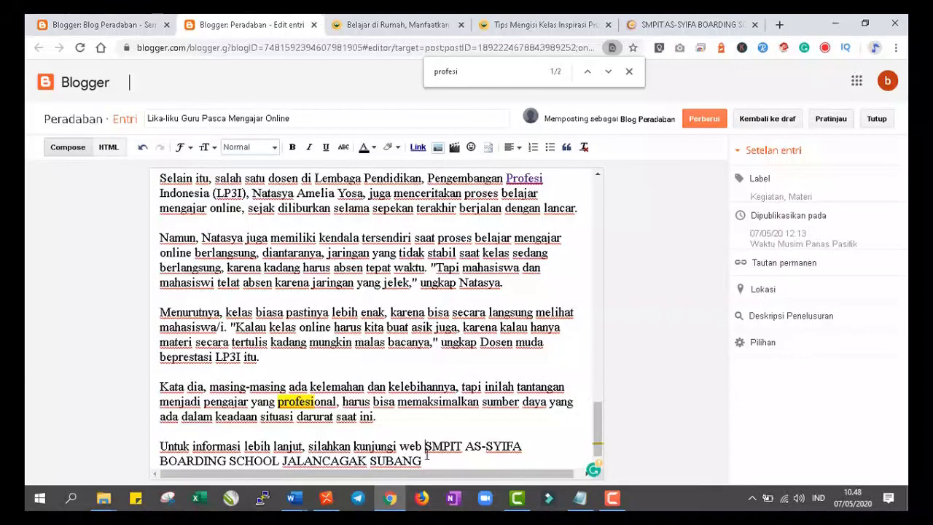
pyautogui.moveTo(426, 446); pyautogui.dragTo(427, 457)
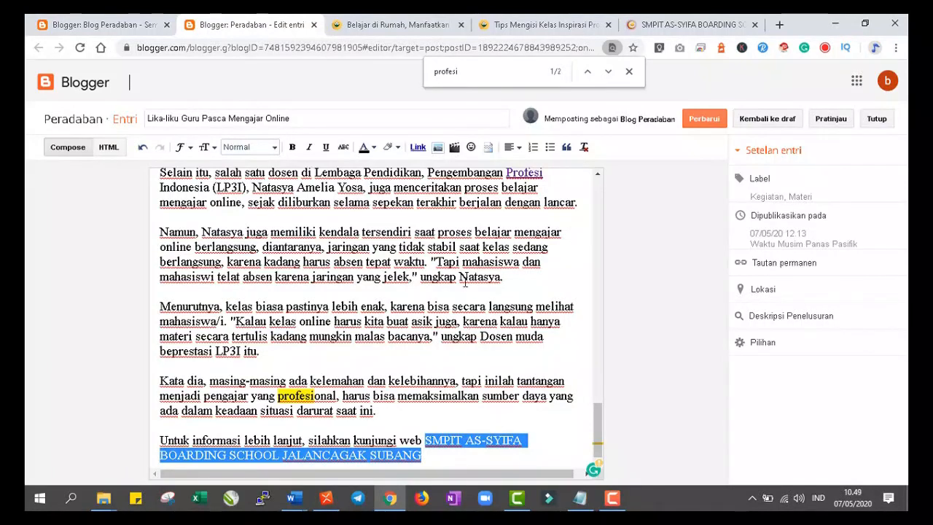
pyautogui.click(418, 148)
pyautogui.rightClick(449, 263)
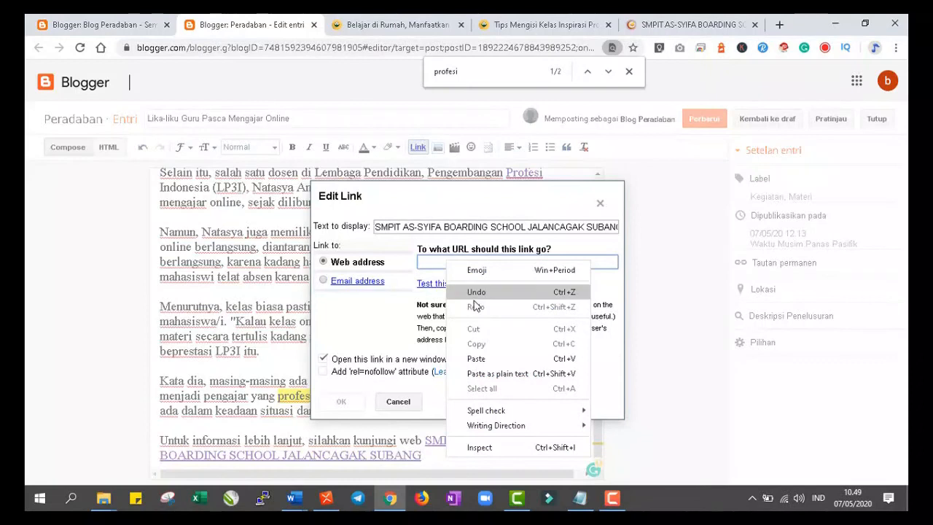
pyautogui.click(475, 358)
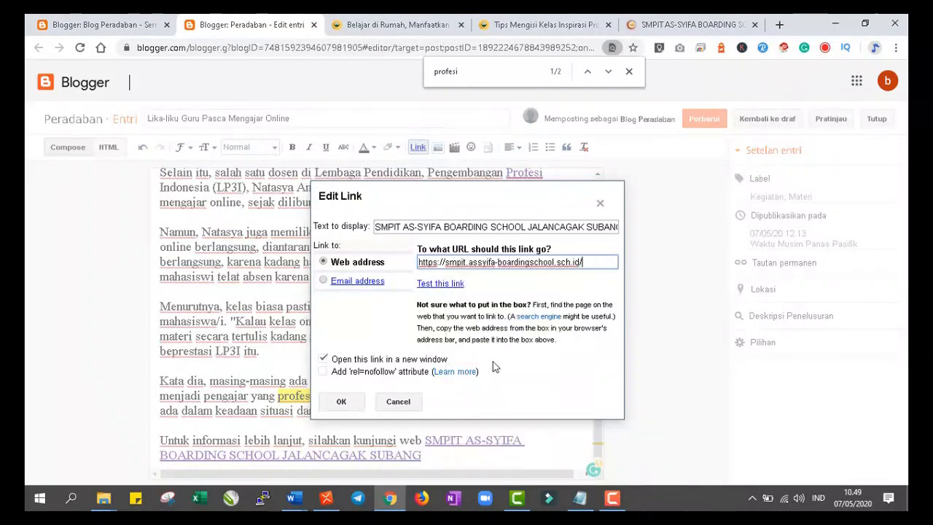
pyautogui.click(346, 405)
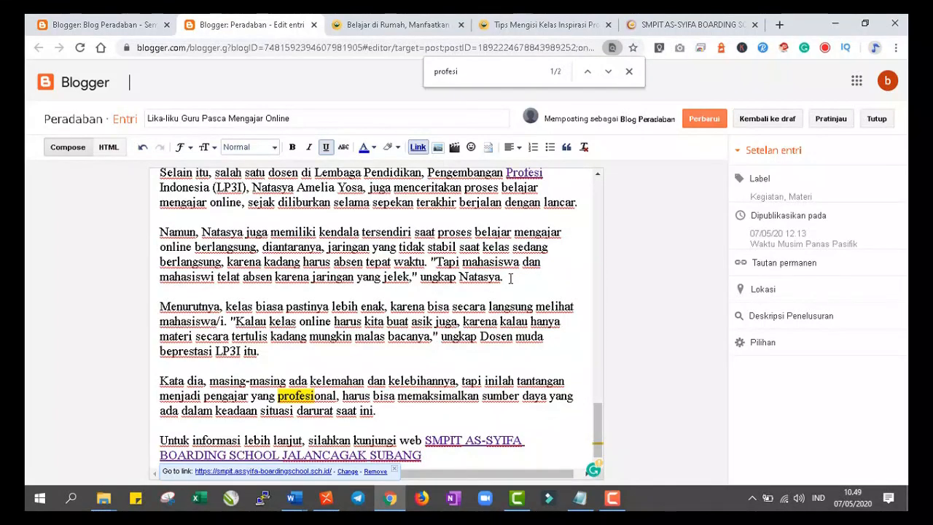
# Step: Update the "Lika-liku Guru Pasca Mengajar Online" post and open its published page from the list of posts
pyautogui.click(699, 124)
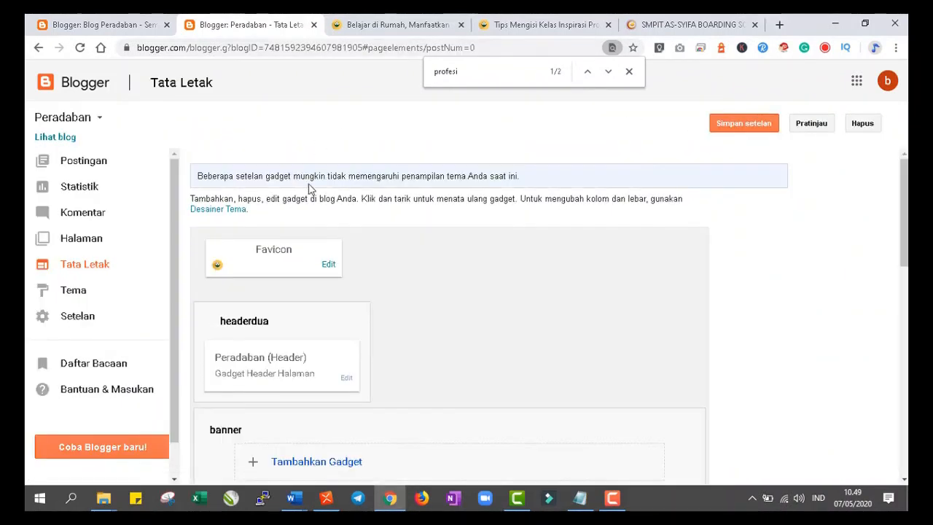
pyautogui.click(85, 167)
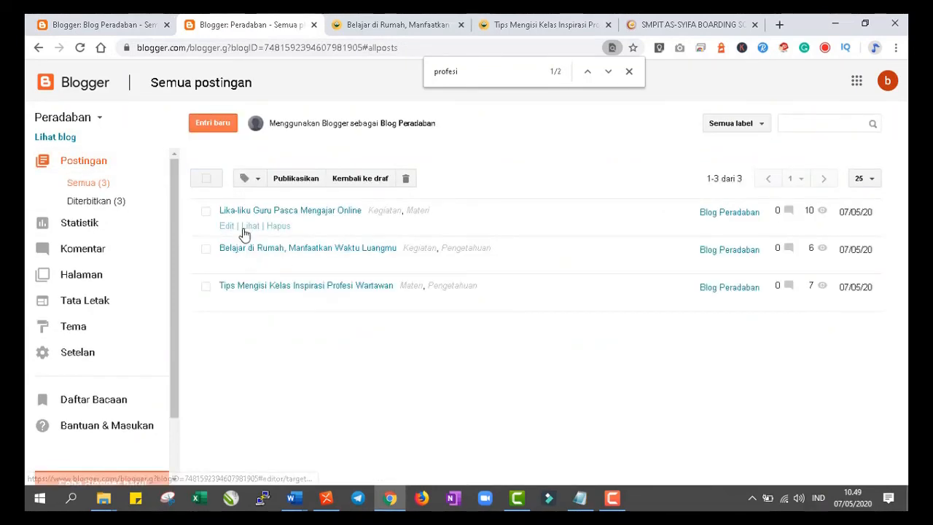
pyautogui.click(250, 227)
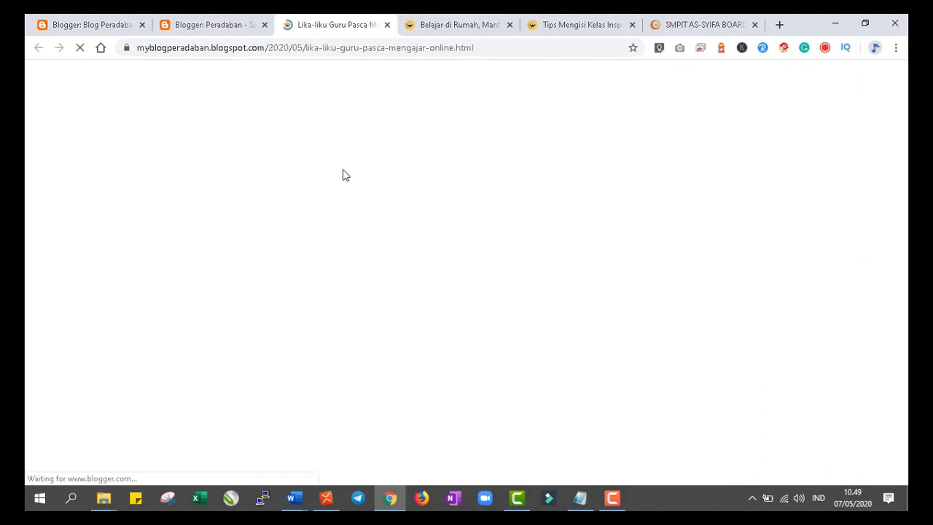
# Step: Test the "belajar" link in the published post, and close the page it opens along with the two older post tabs
pyautogui.scroll(-7, 326, 190)
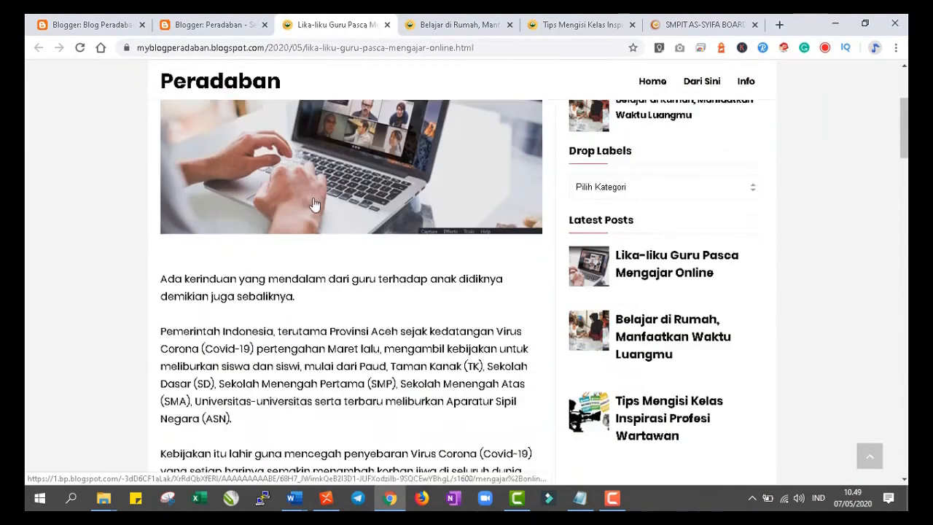
pyautogui.scroll(-2, 316, 193)
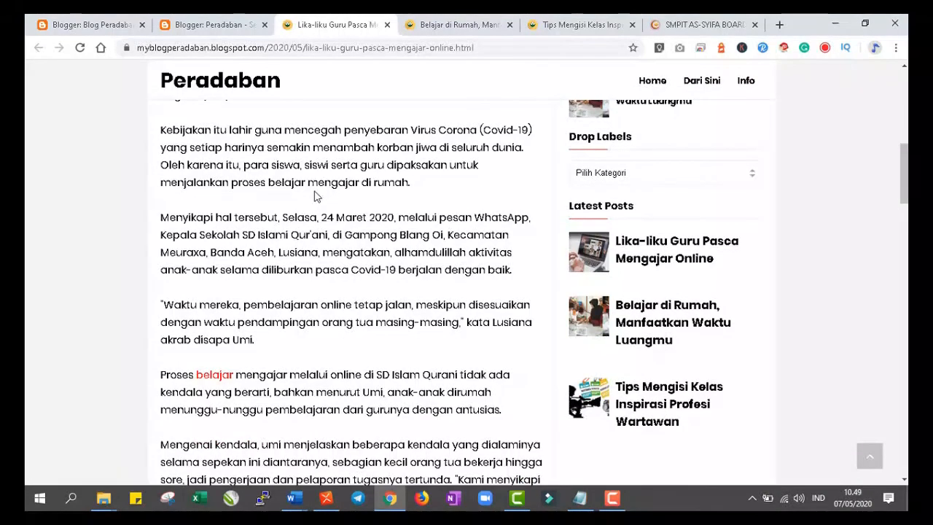
pyautogui.scroll(-1, 315, 195)
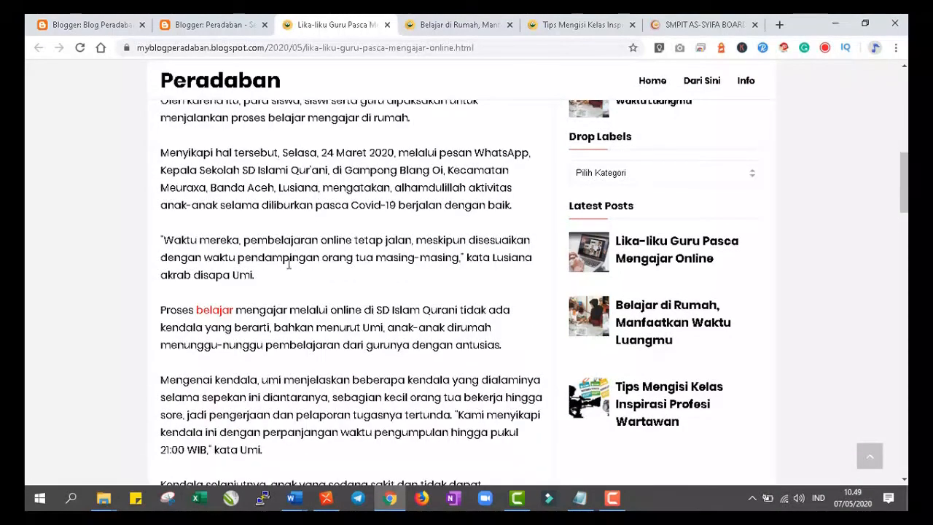
pyautogui.click(221, 318)
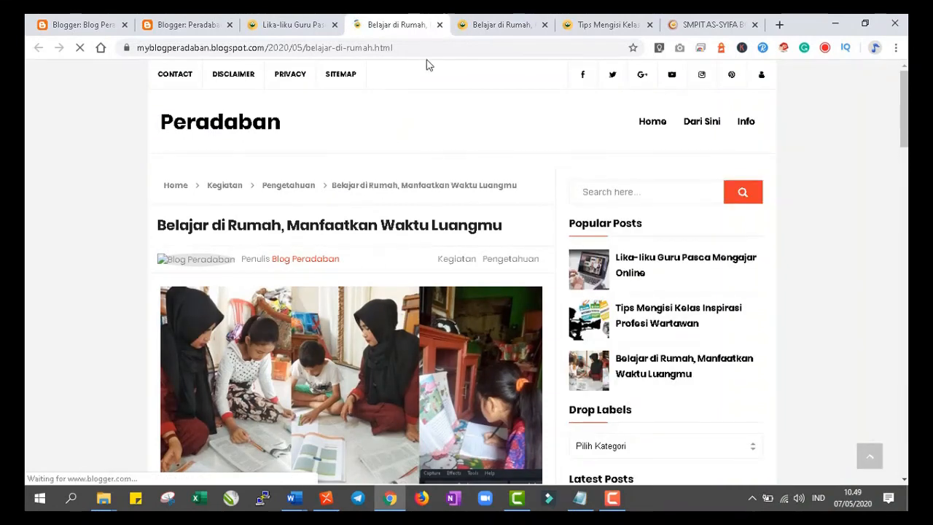
pyautogui.click(440, 25)
pyautogui.click(439, 24)
pyautogui.click(440, 25)
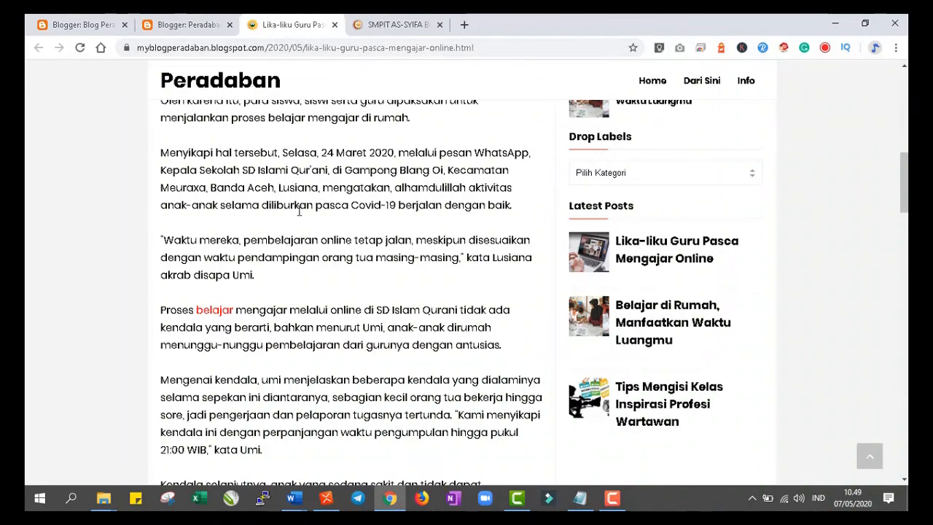
# Step: Test the school website link in the post's closing paragraph, close the duplicate school site tab and return to the published post
pyautogui.scroll(-7, 299, 211)
pyautogui.scroll(-5, 305, 257)
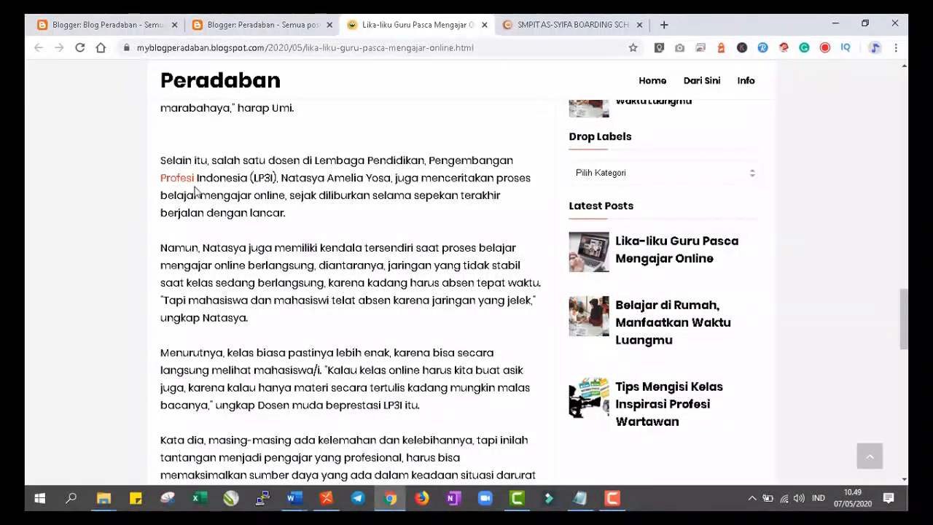
pyautogui.scroll(-4, 273, 226)
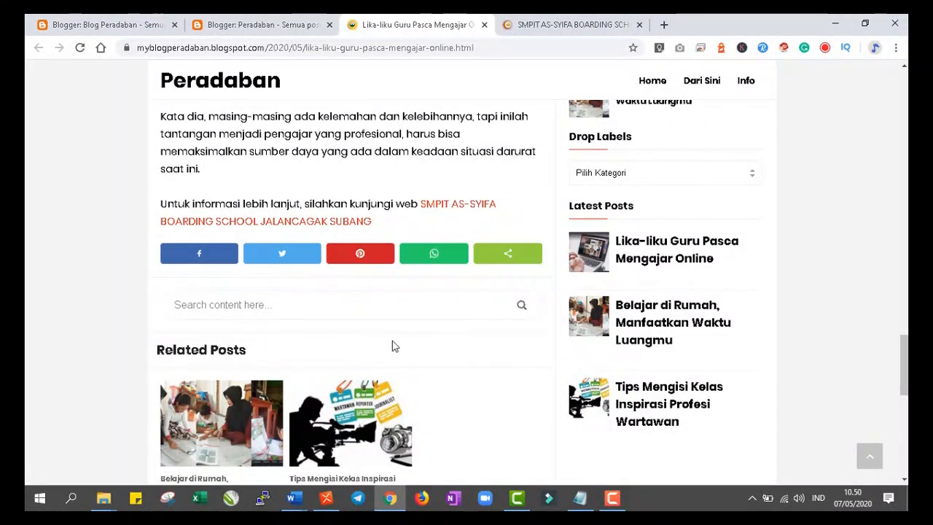
pyautogui.click(352, 223)
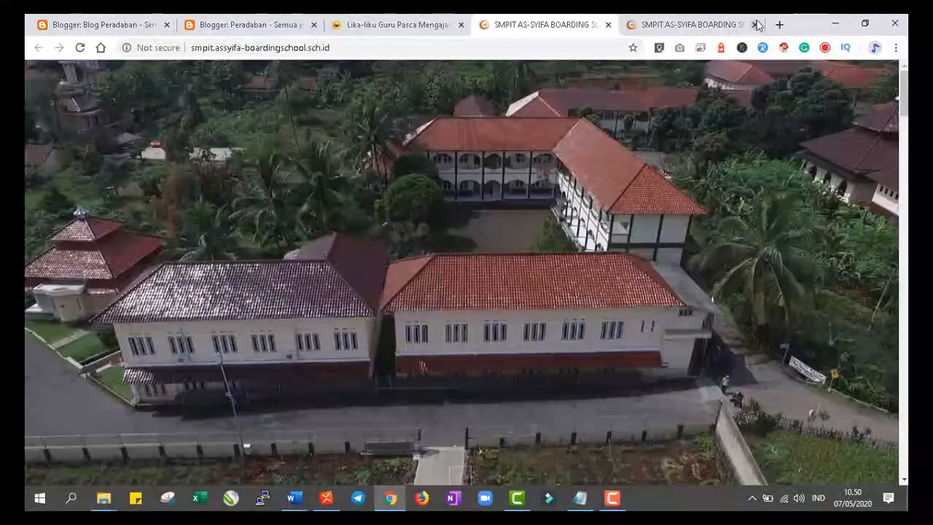
pyautogui.click(754, 24)
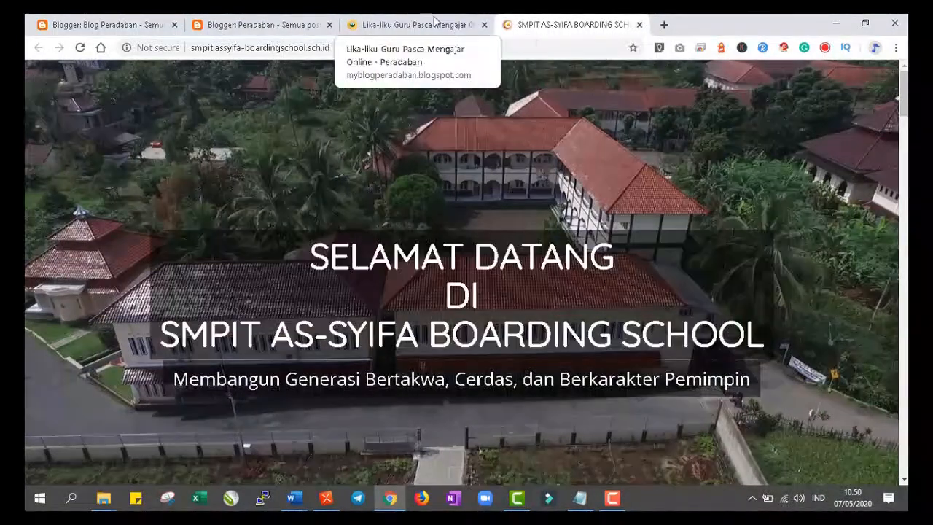
pyautogui.click(425, 28)
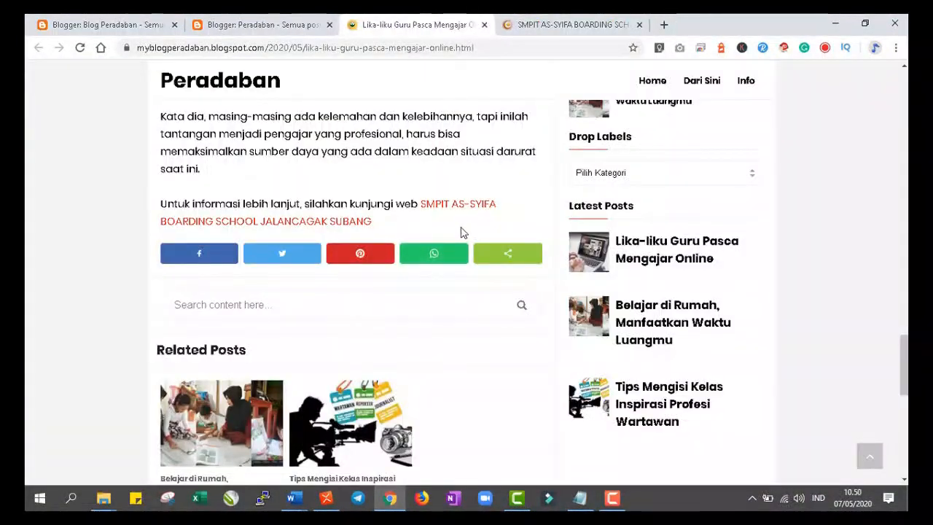